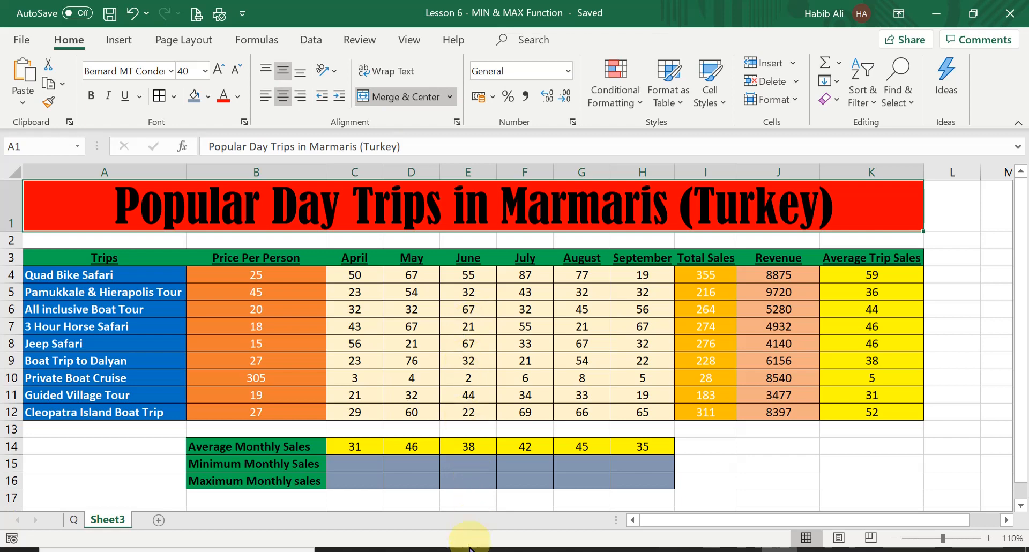
Switch to the browser and examine the full description of the Lesson 4 YouTube video, including its website link
mouse_move(449, 549)
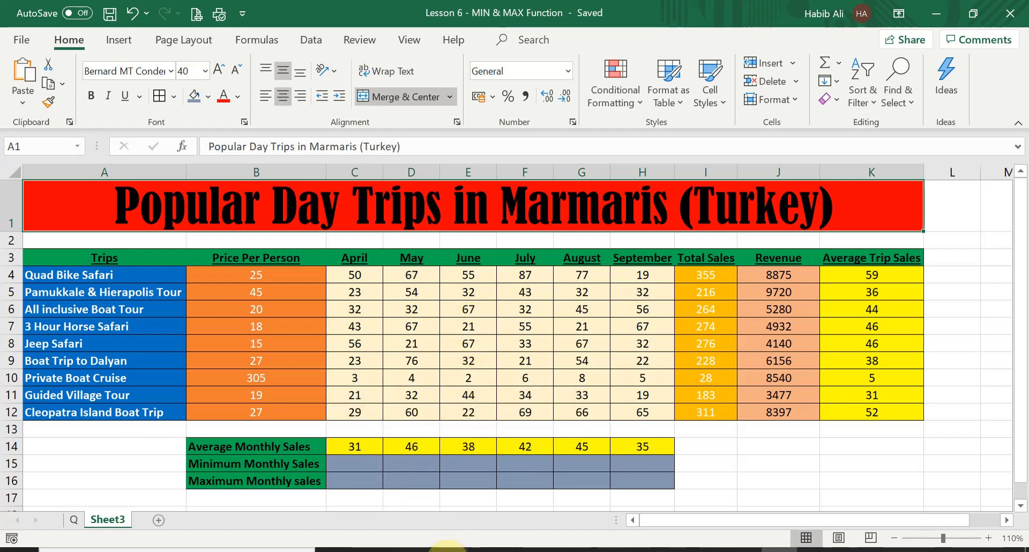
click(448, 548)
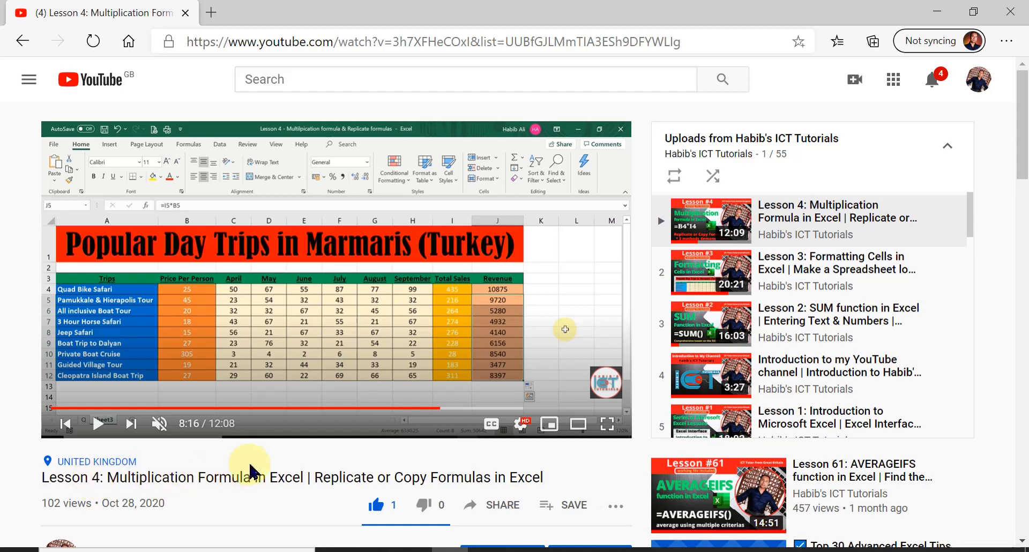
scroll(251, 471, down, 5)
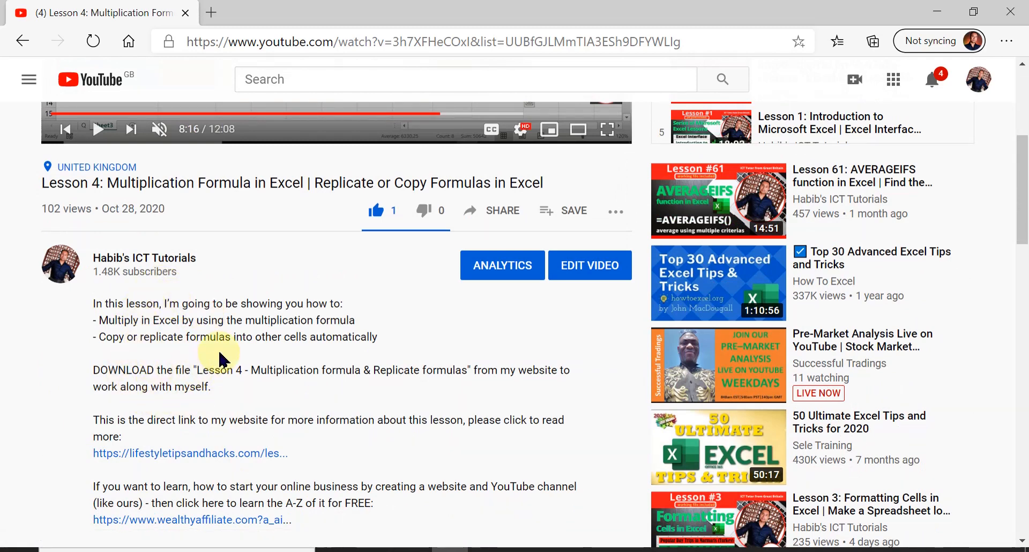
scroll(219, 358, down, 4)
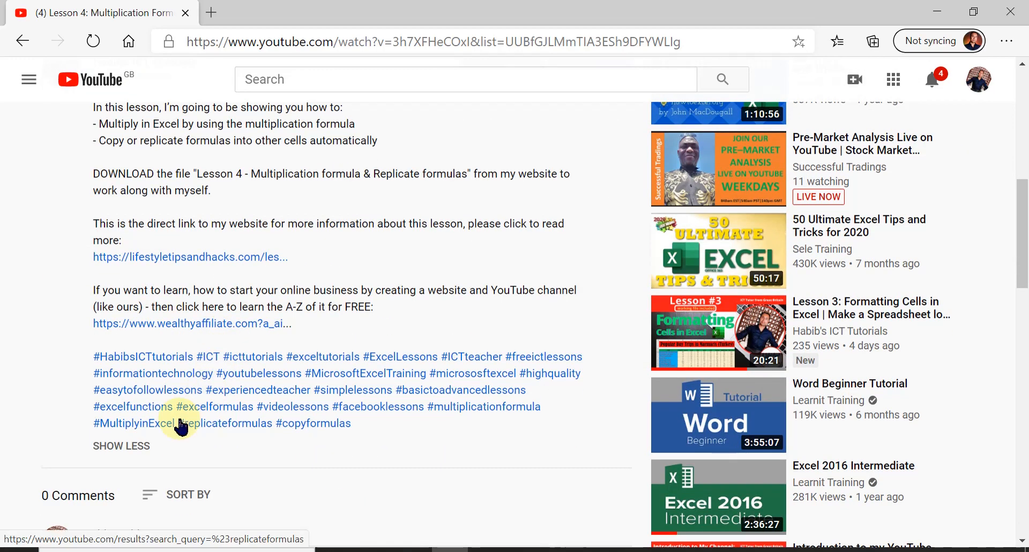
click(123, 449)
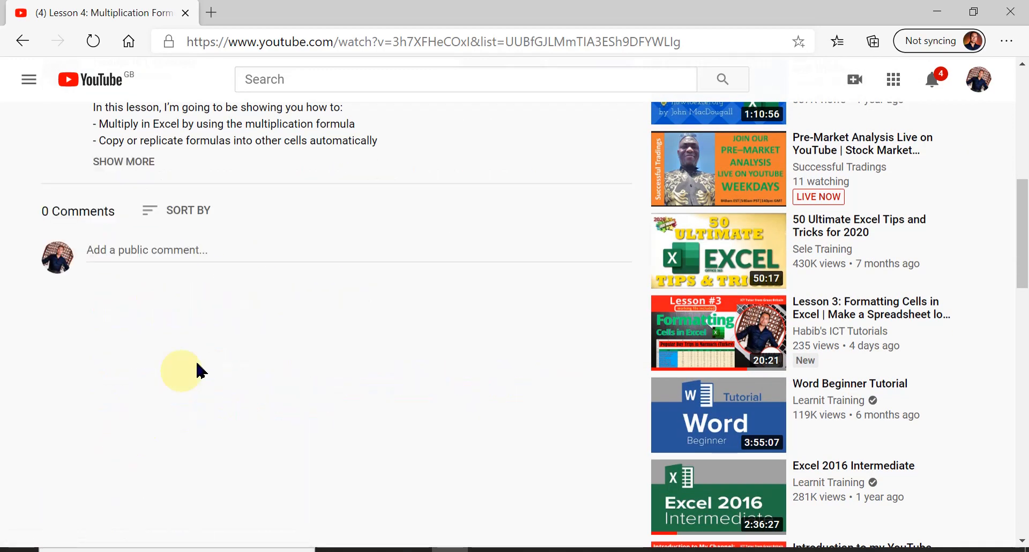
scroll(230, 367, up, 4)
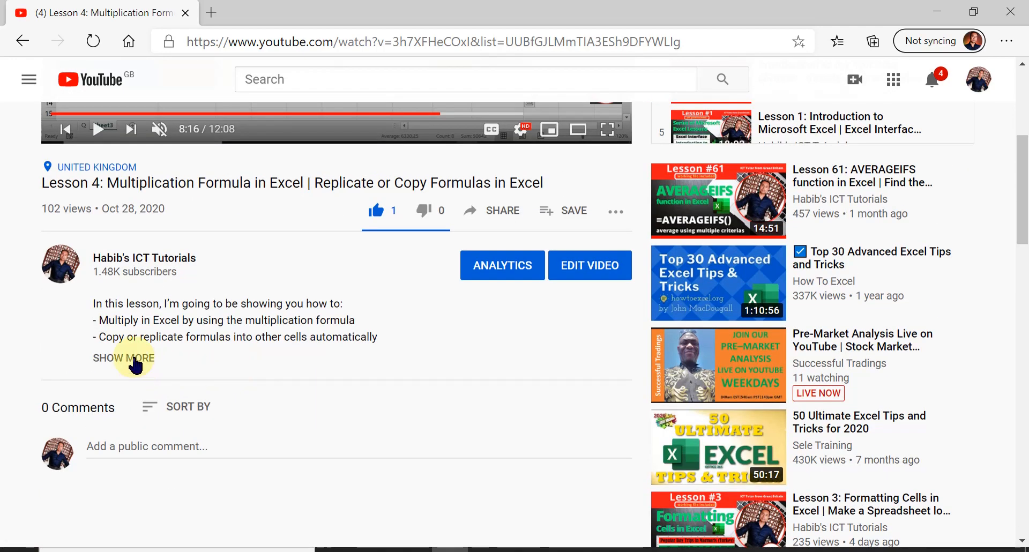
scroll(136, 364, up, 2)
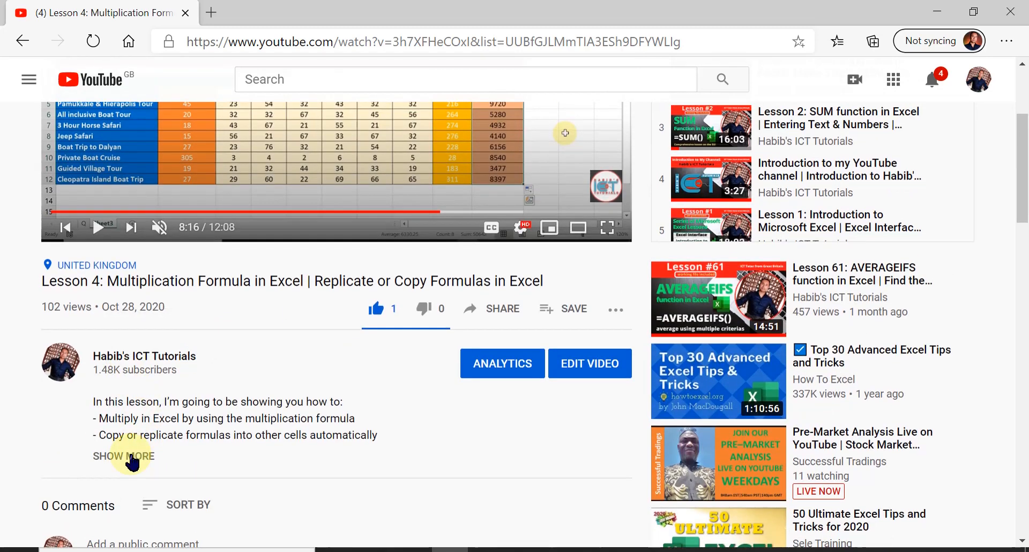
click(132, 460)
scroll(207, 437, down, 2)
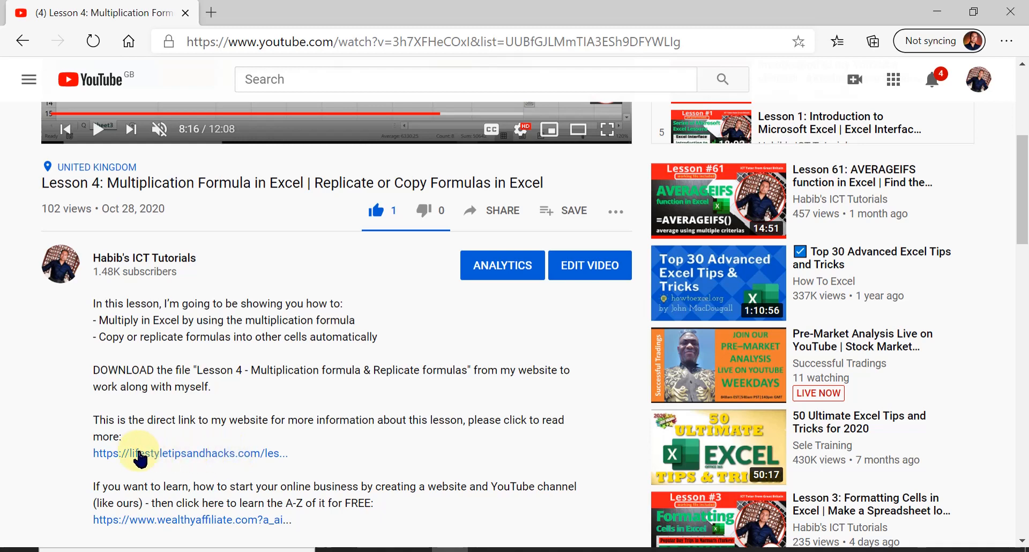
Open the lifestyletipsandhacks.com lesson link from the description and find the Excel file download on that page
click(240, 459)
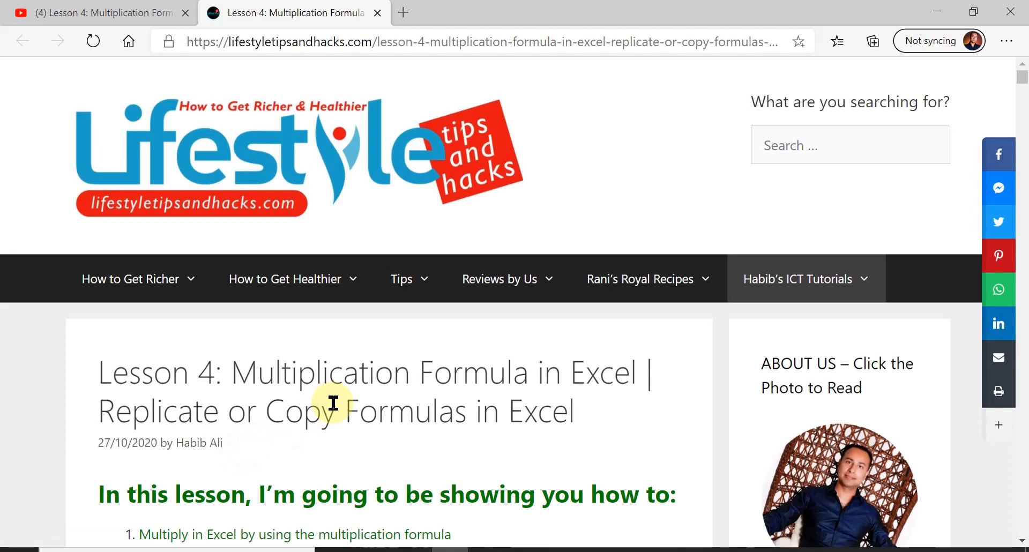
scroll(333, 403, down, 2)
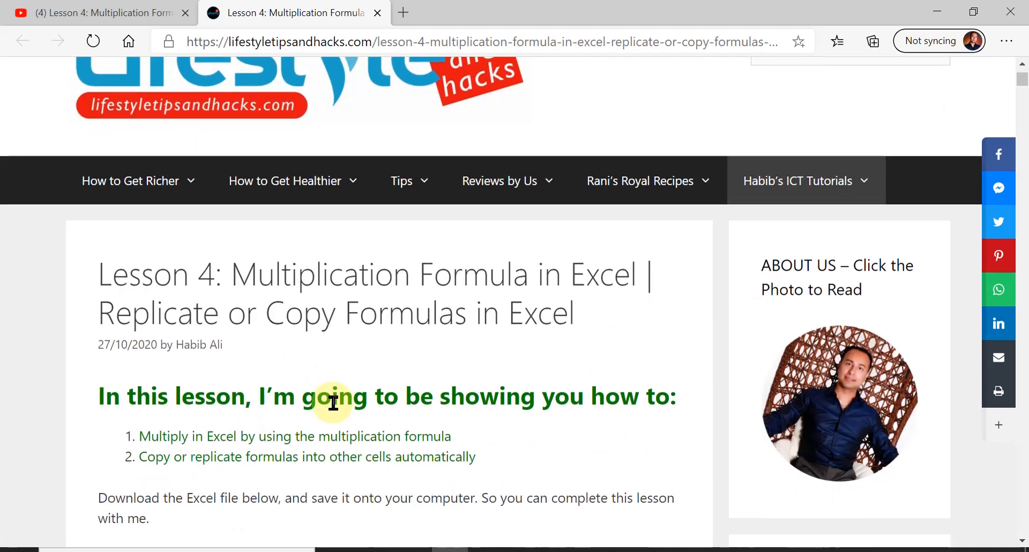
scroll(333, 403, down, 2)
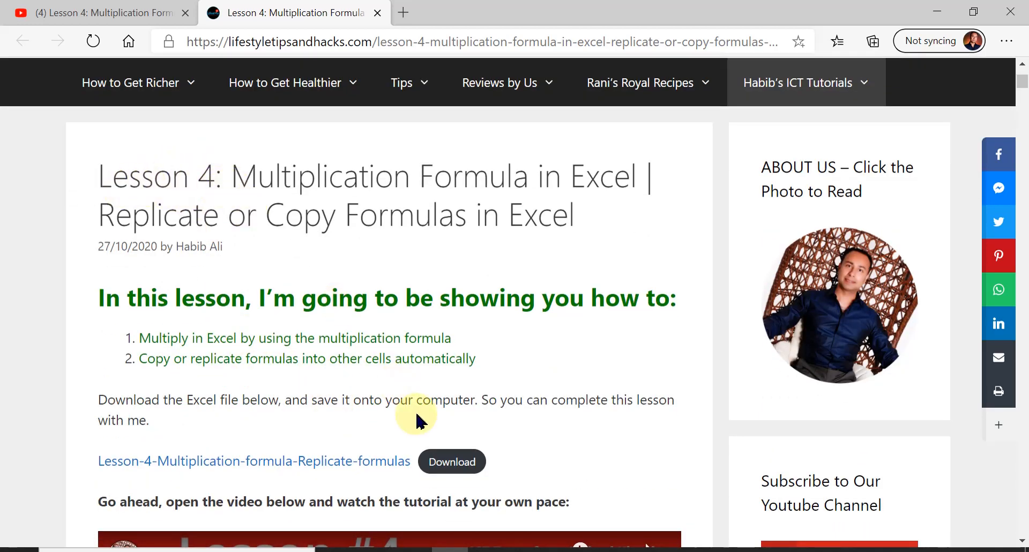
scroll(416, 420, down, 2)
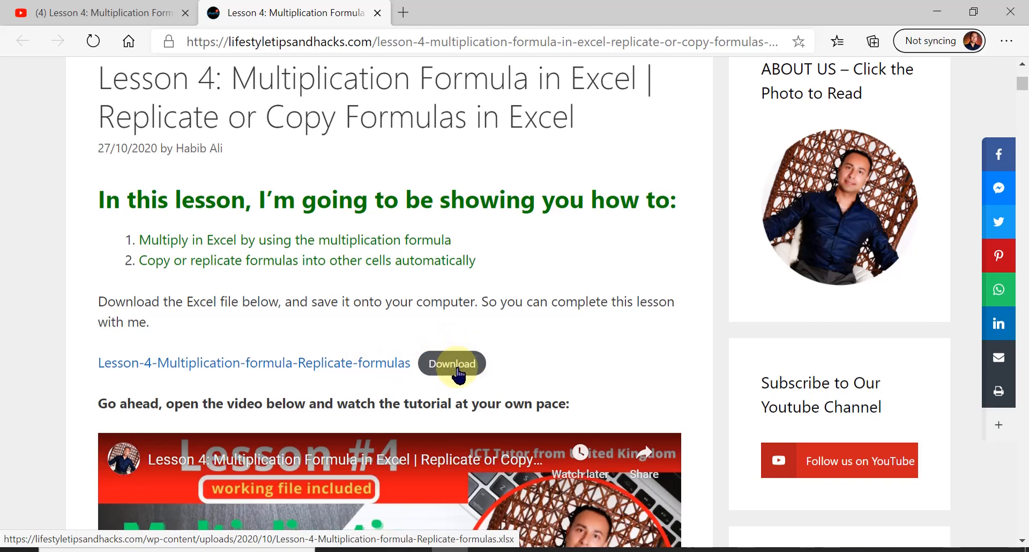
Switch back to the Excel workbook, read the task on sheet Q and return to Sheet3
click(782, 551)
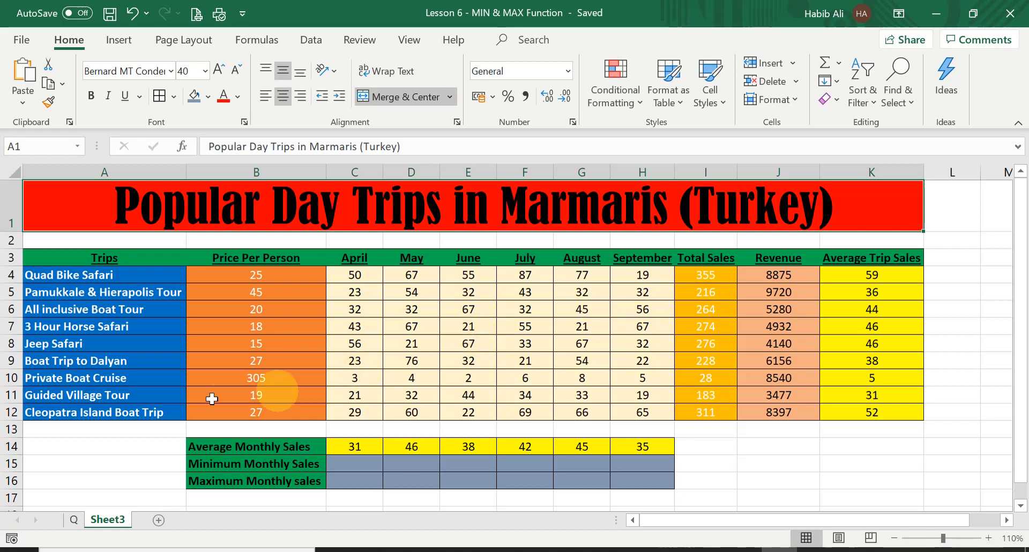
click(73, 519)
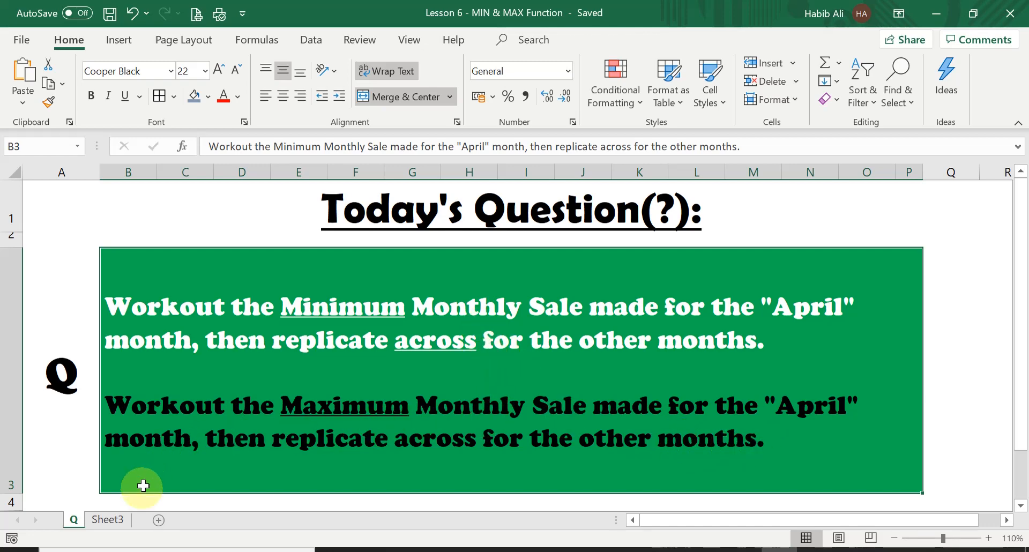
click(112, 520)
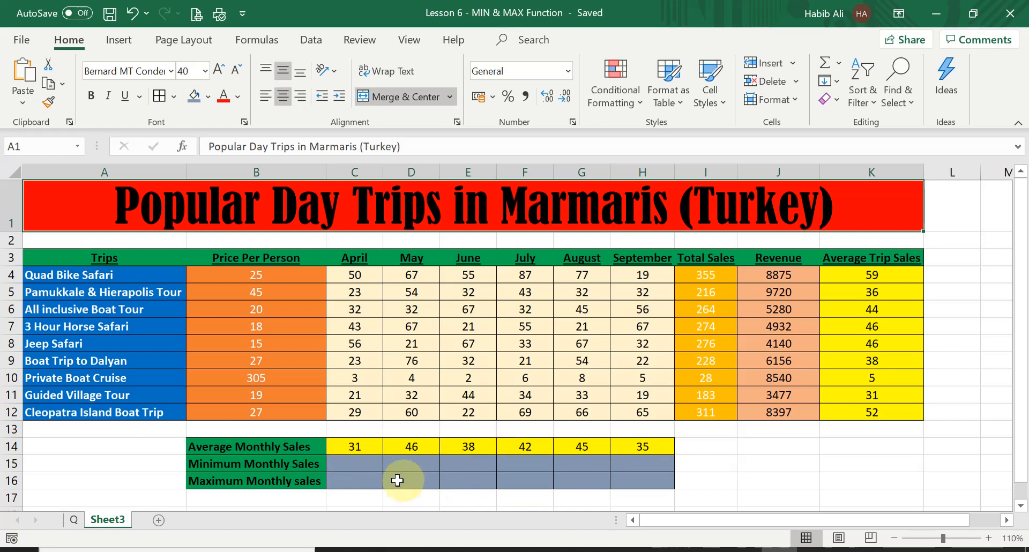
Calculate April's minimum monthly sales in C15 with =MIN(C4,C5,C6,C7,C8,C9,C10,C11,C12), and reselect the cell to check the formula
click(359, 464)
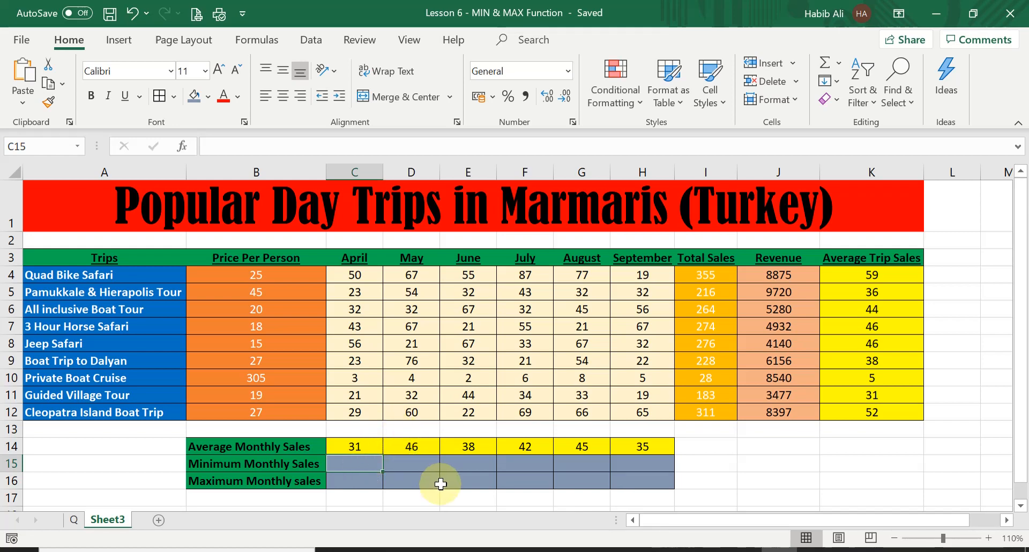
text(=)
key(Caps_Lock)
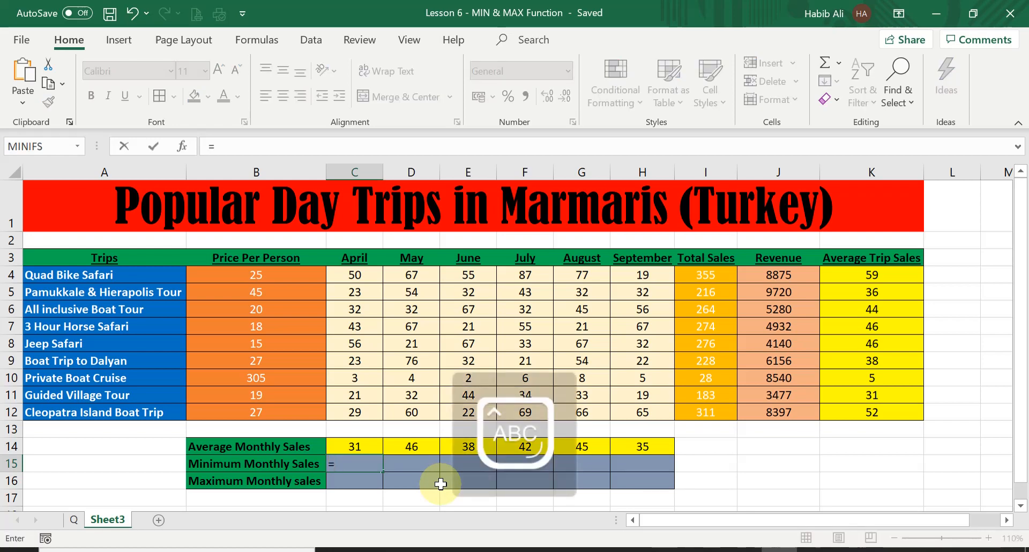
text(MIN)
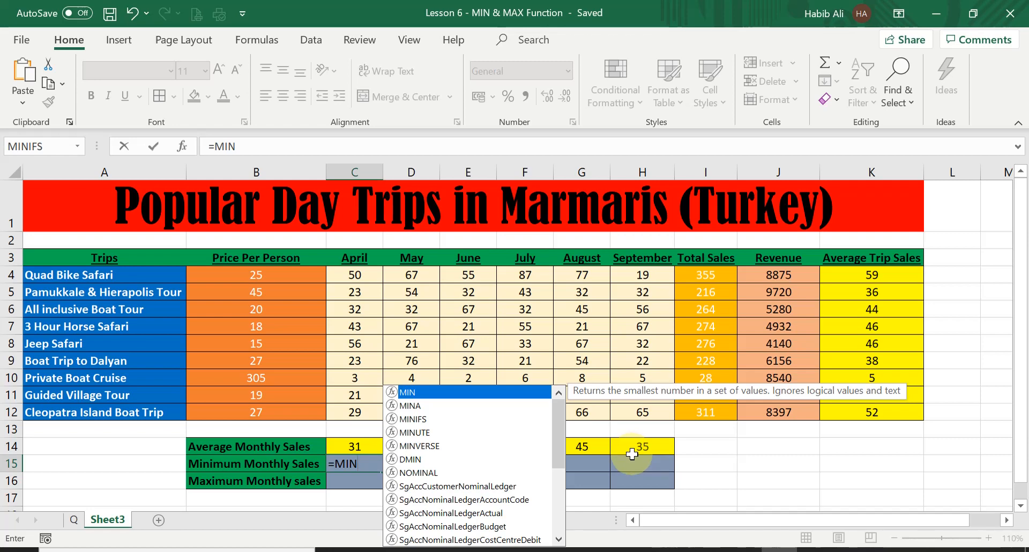
text(()
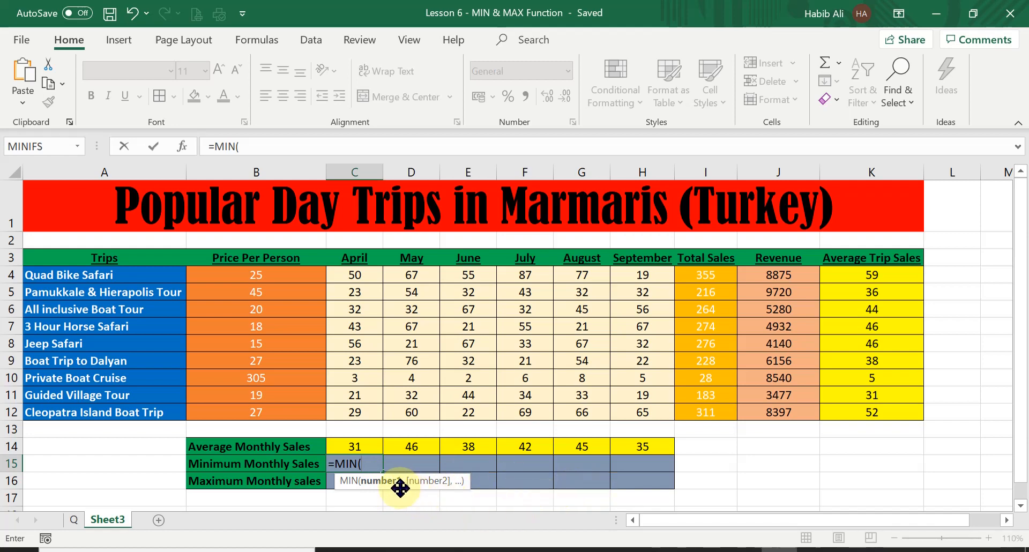
click(366, 272)
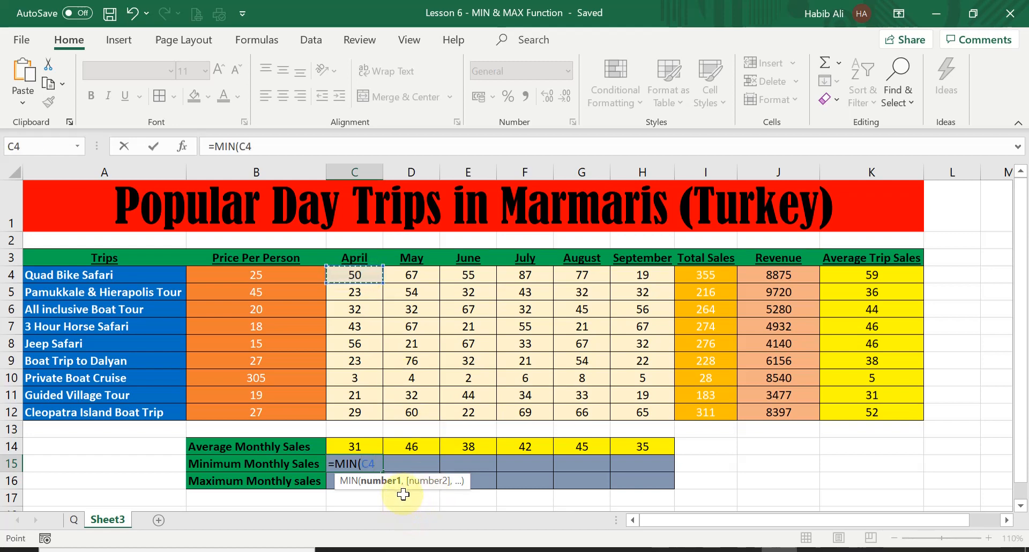
text(,)
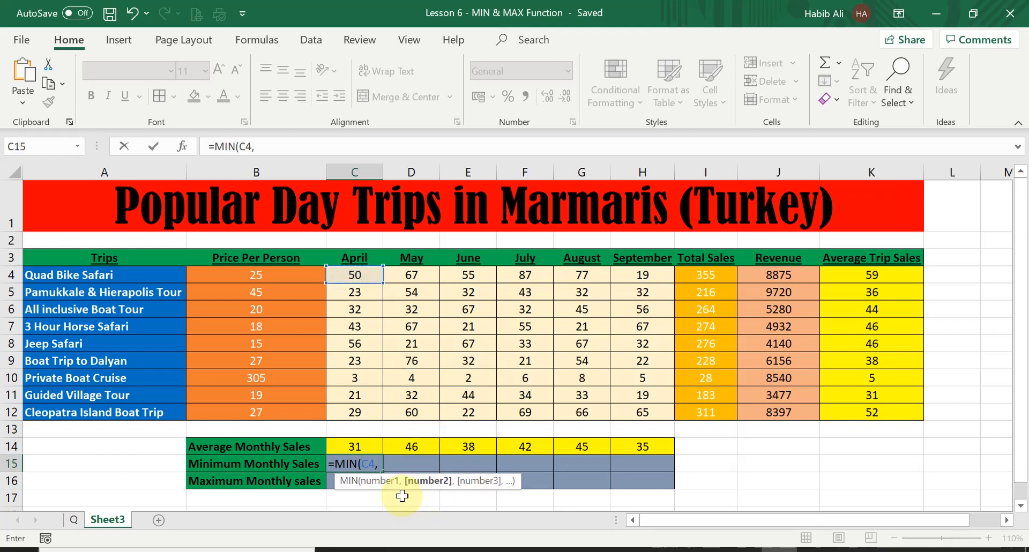
click(360, 290)
text(,)
click(360, 310)
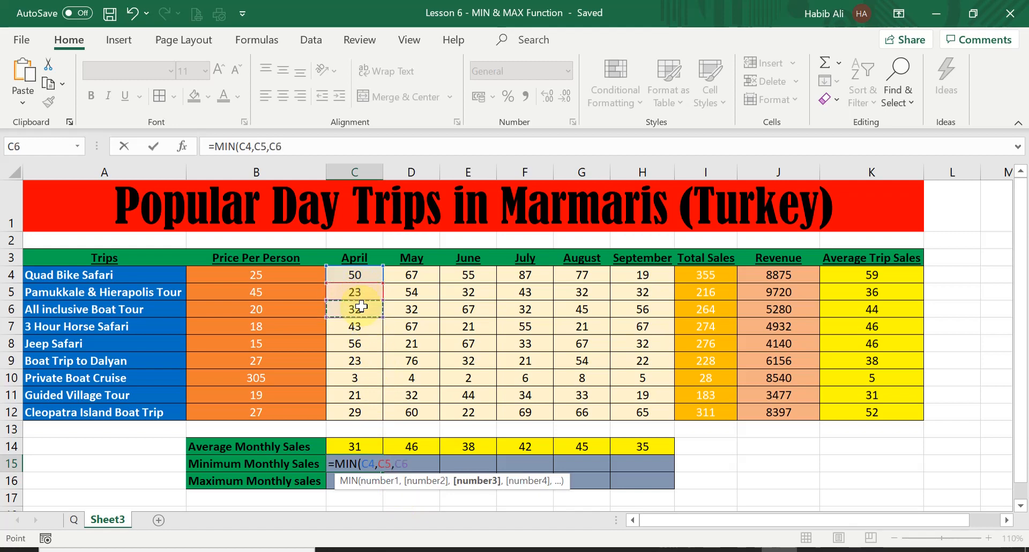
text(,)
click(367, 322)
text(,)
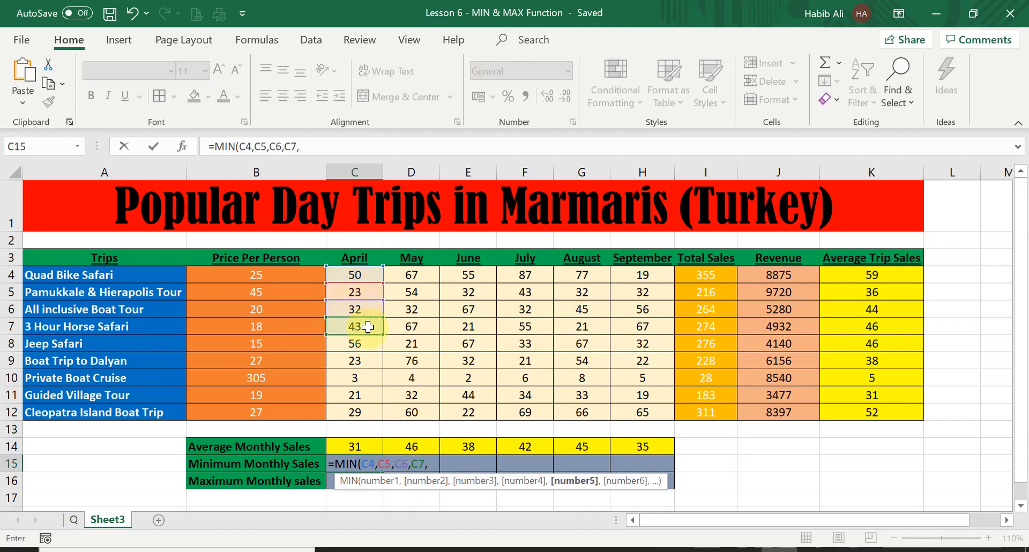
click(370, 343)
text(,)
click(369, 360)
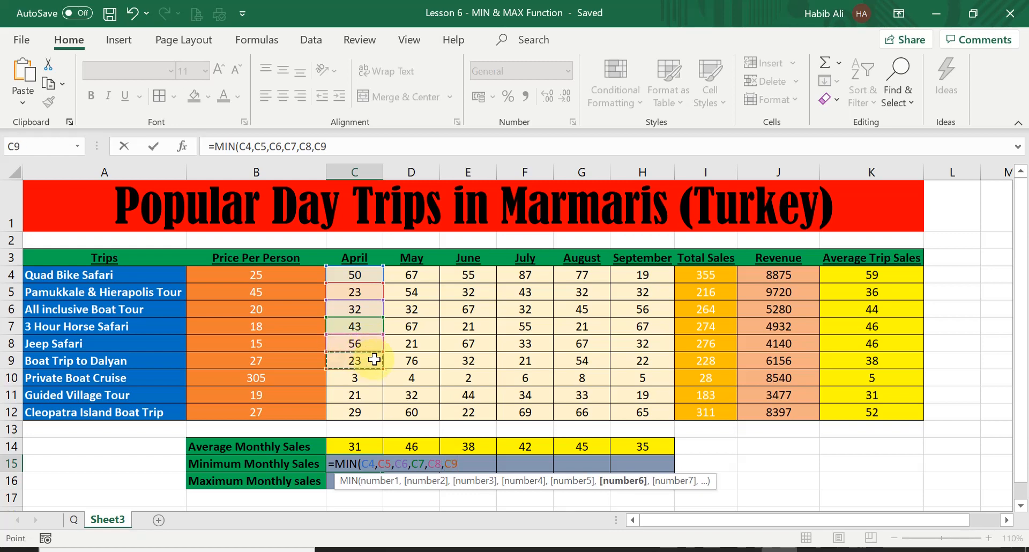
text(,)
click(372, 376)
text(,)
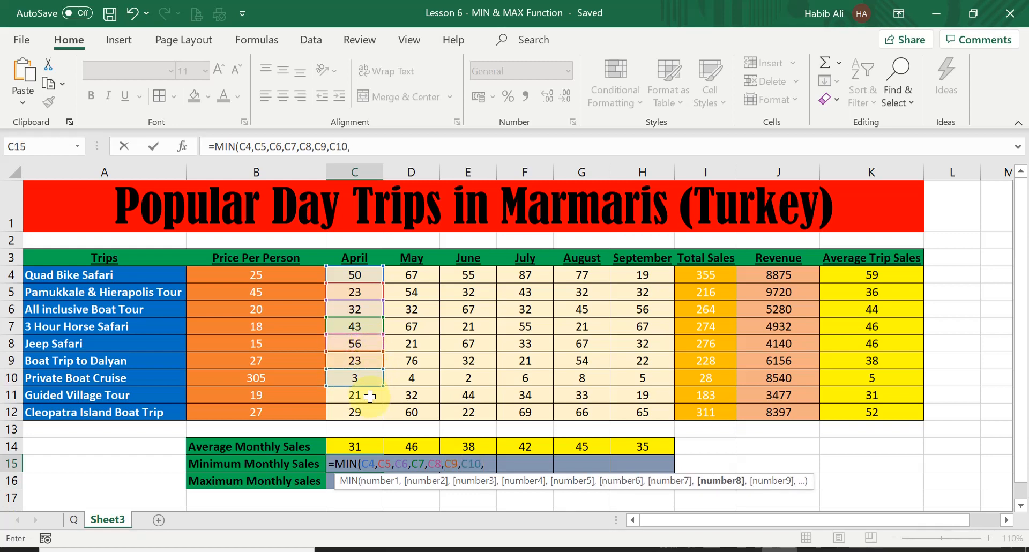
click(370, 395)
text(,)
click(369, 410)
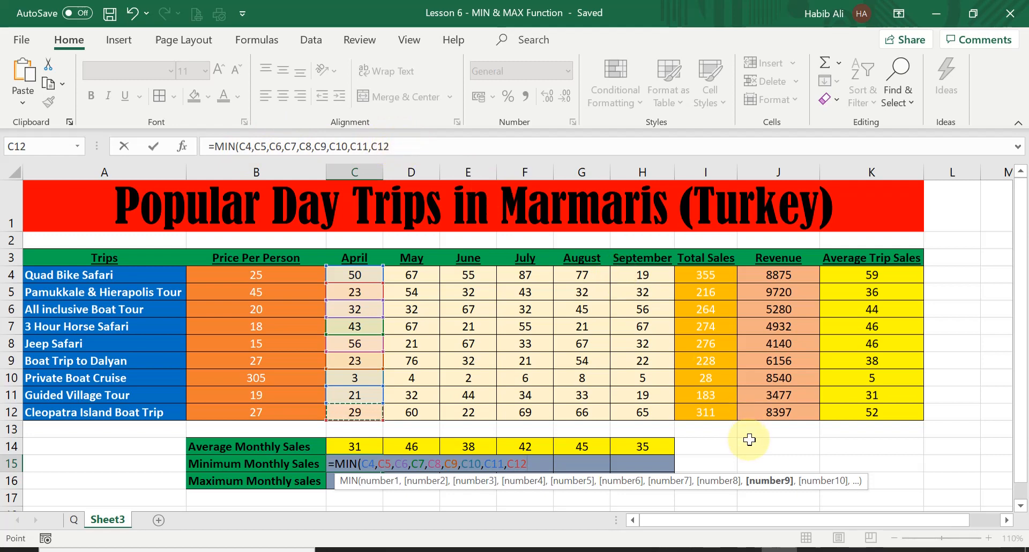
text())
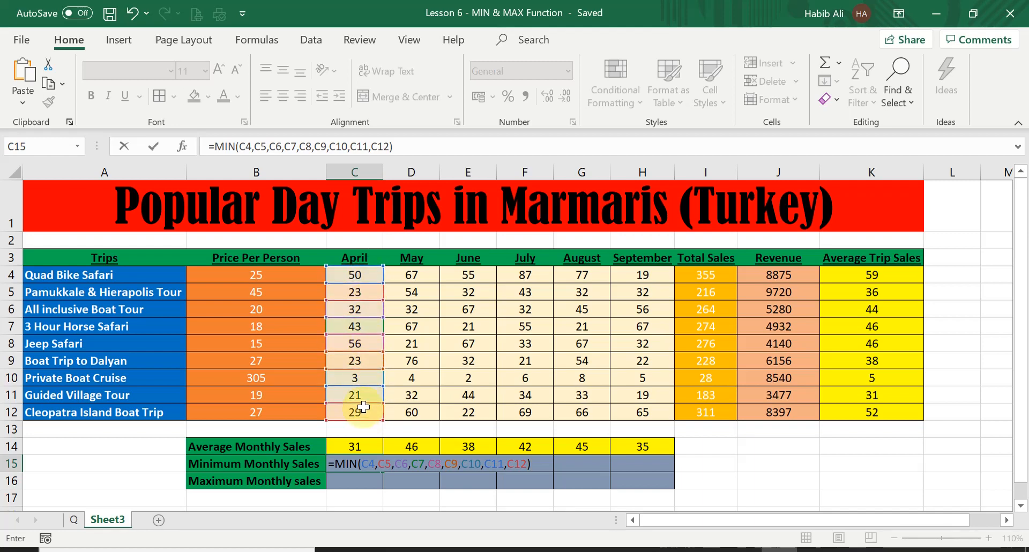
key(Return)
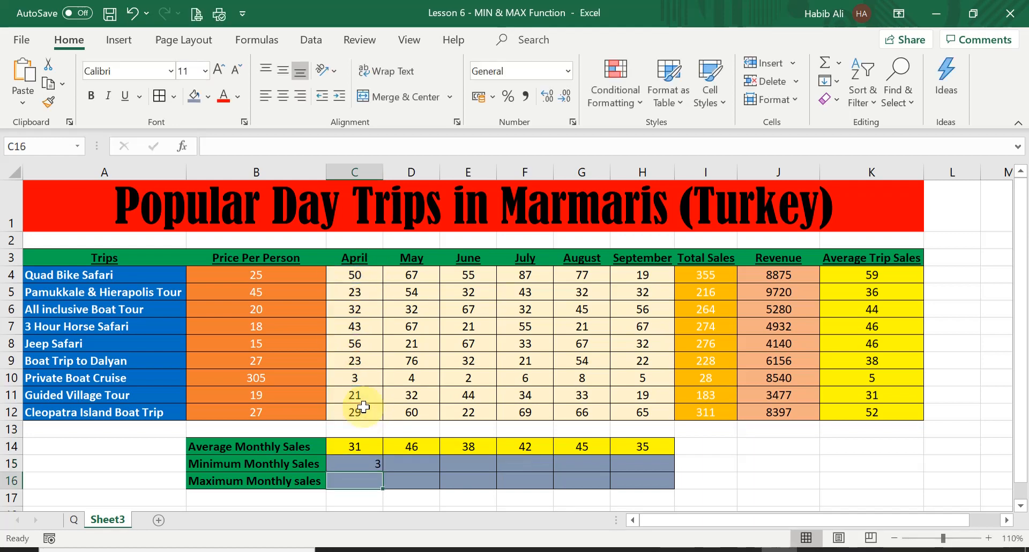
click(360, 464)
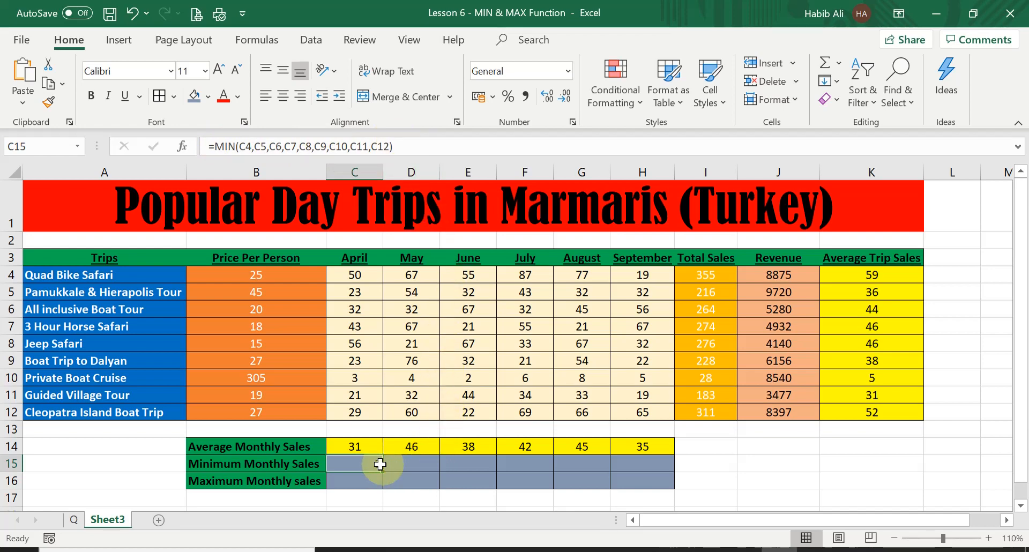
Calculate May's minimum monthly sales in D15 with the range formula =MIN(D4:D12)
click(423, 463)
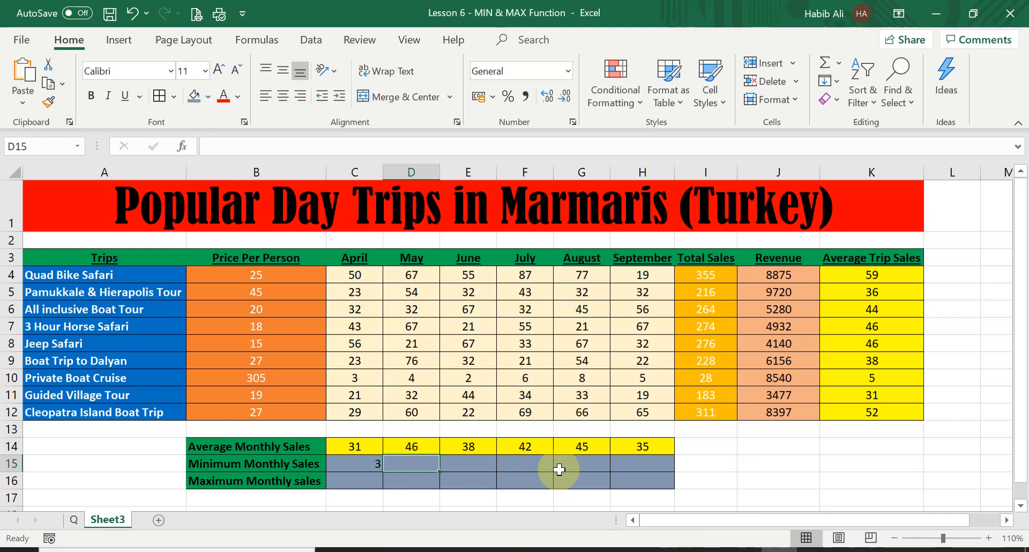
text(=MIN)
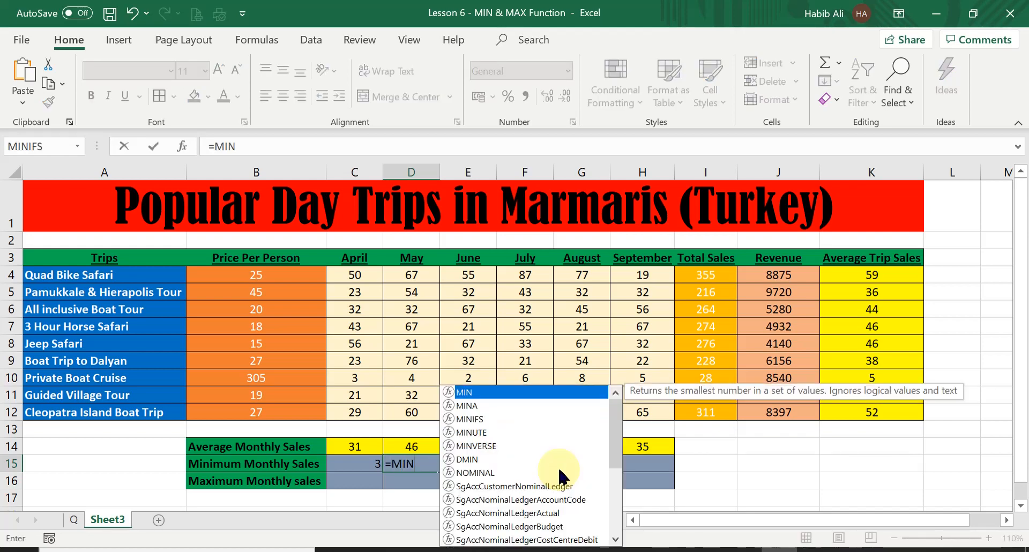
text(()
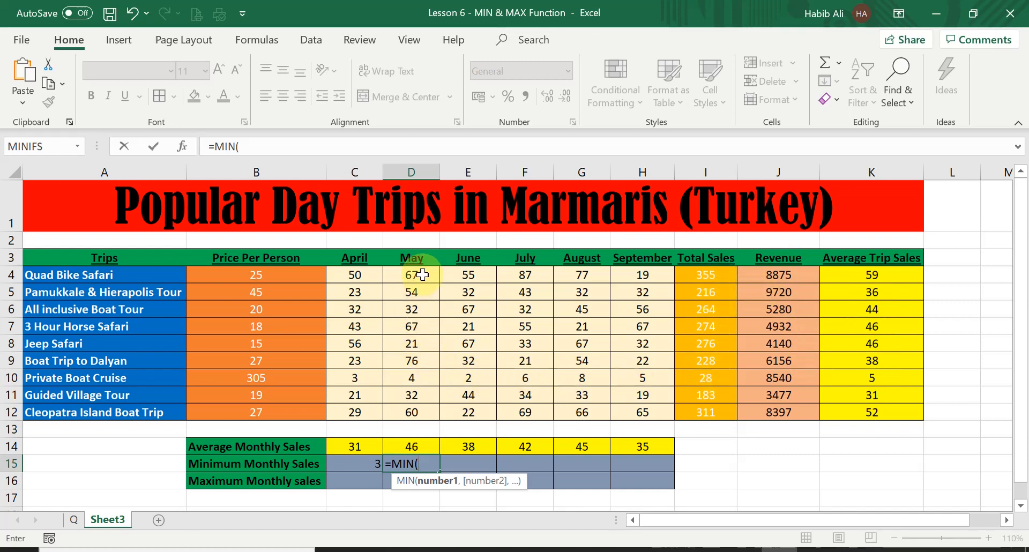
drag(423, 275, 425, 407)
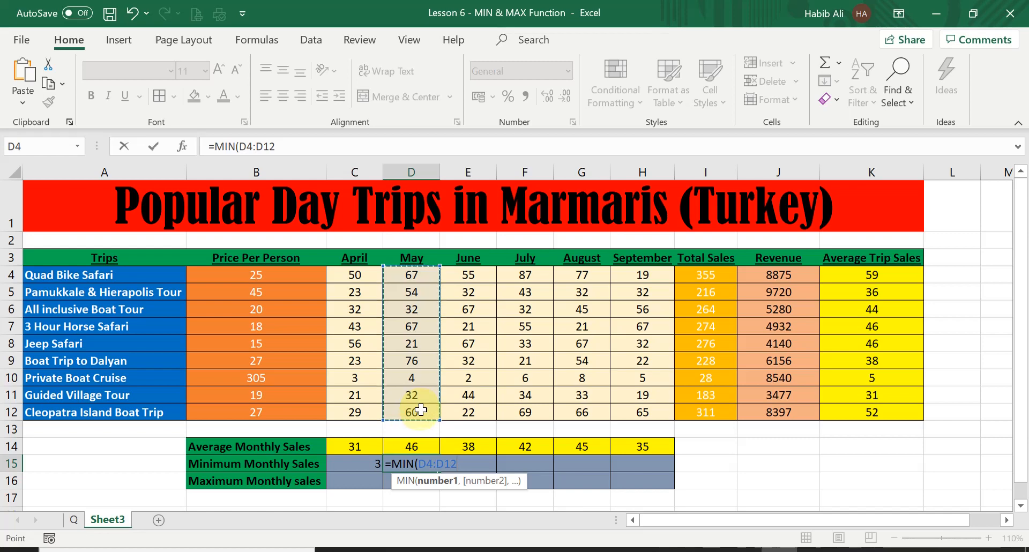
text())
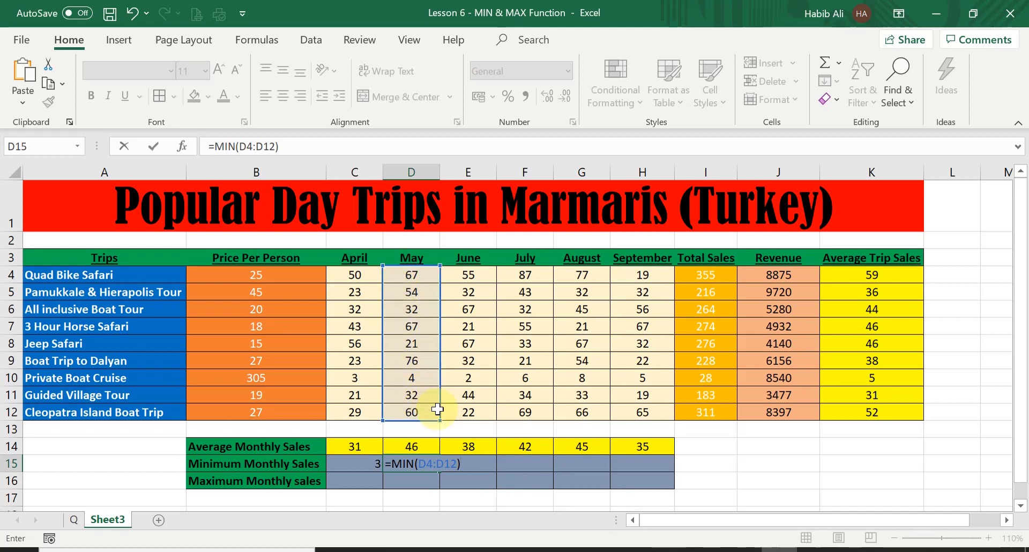
key(Return)
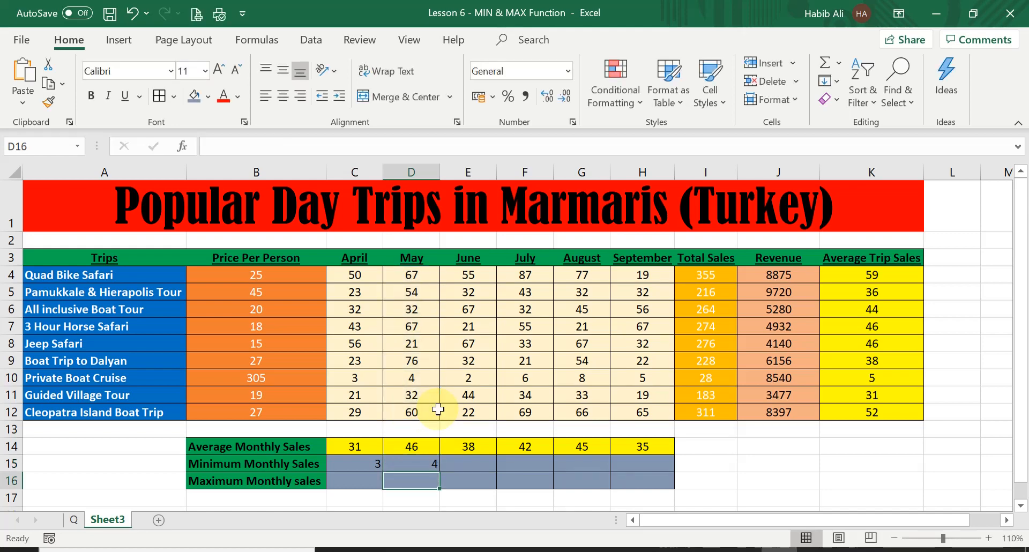
Fill May's MIN formula from D15 across to H15 and check the copied formulas for June to September
click(420, 461)
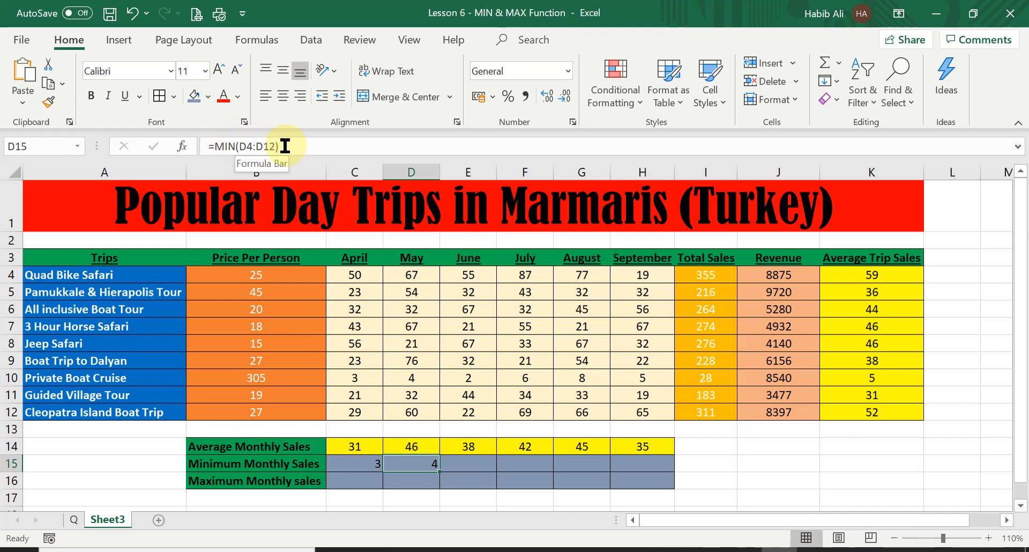
click(364, 462)
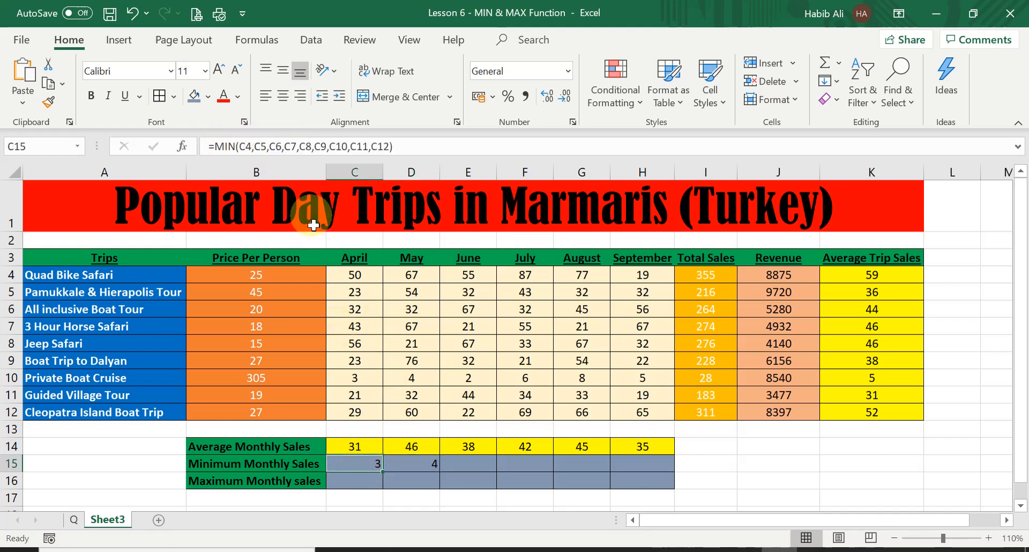
click(417, 460)
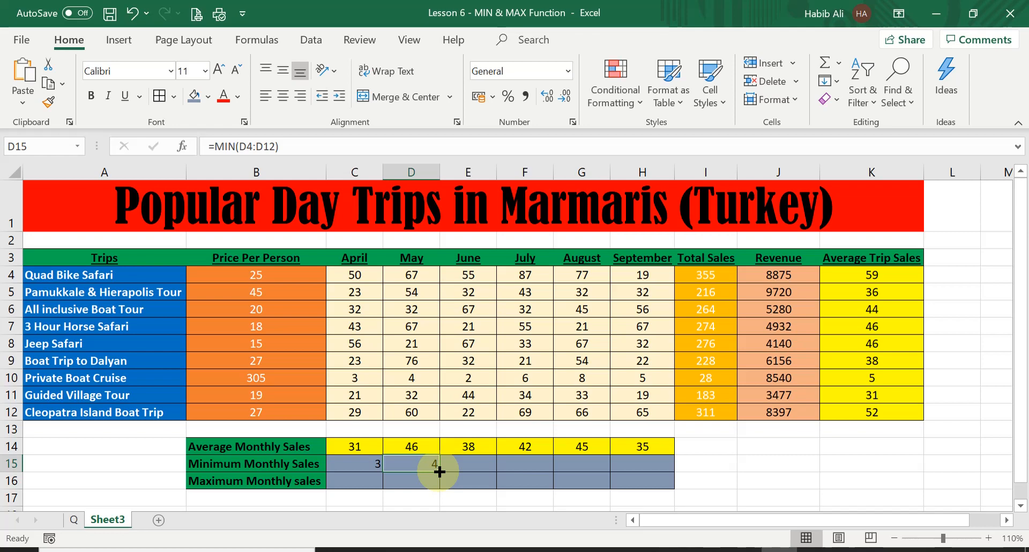
drag(439, 470, 658, 464)
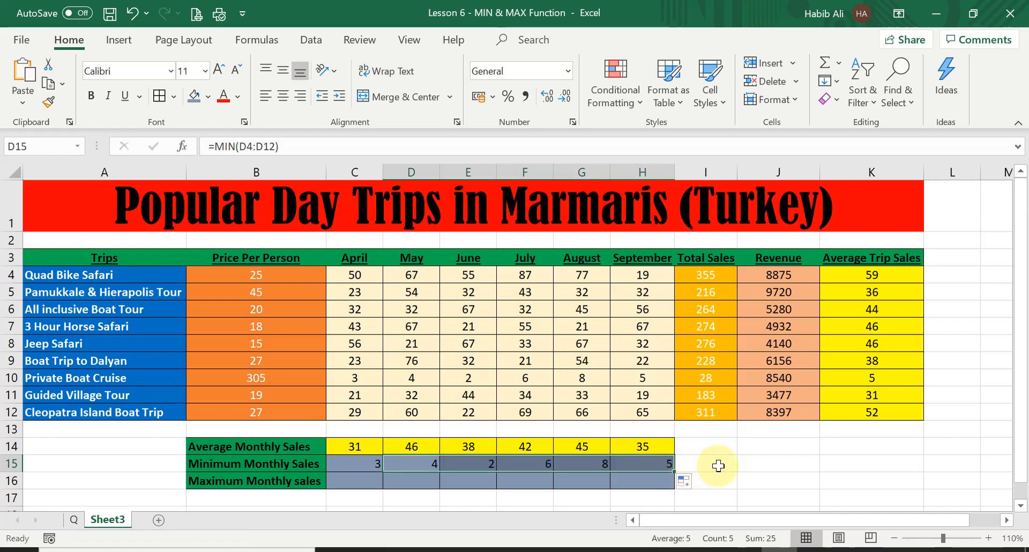
click(636, 462)
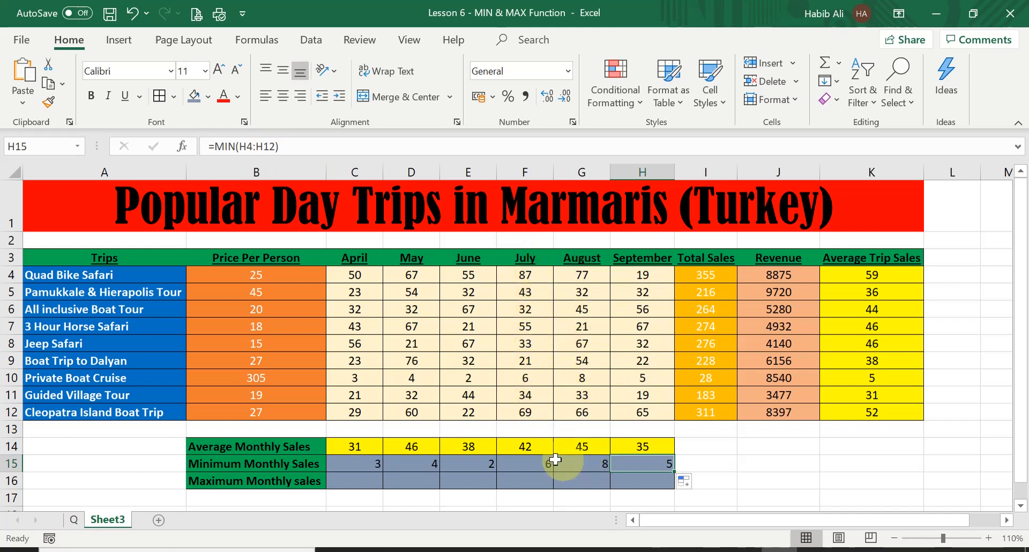
click(475, 461)
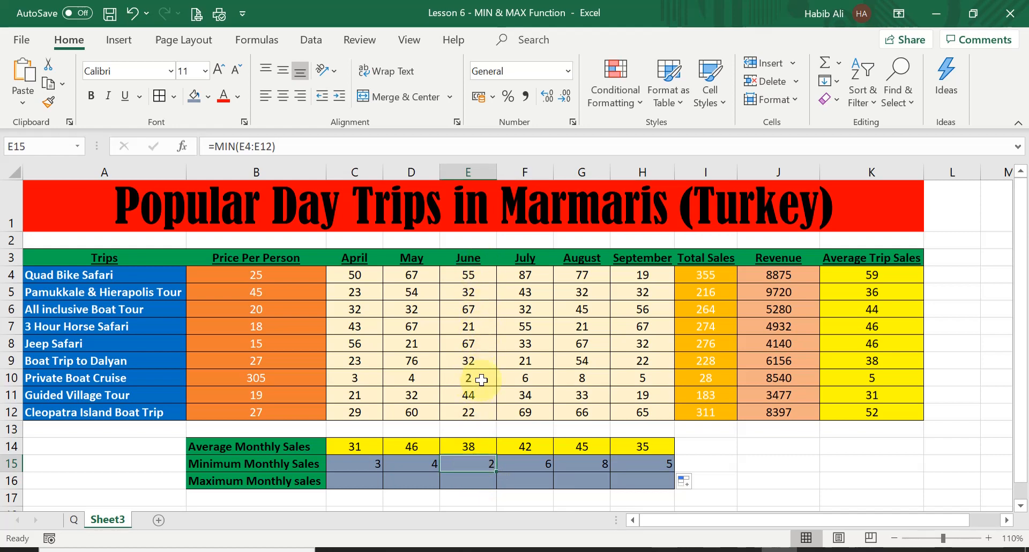
click(531, 462)
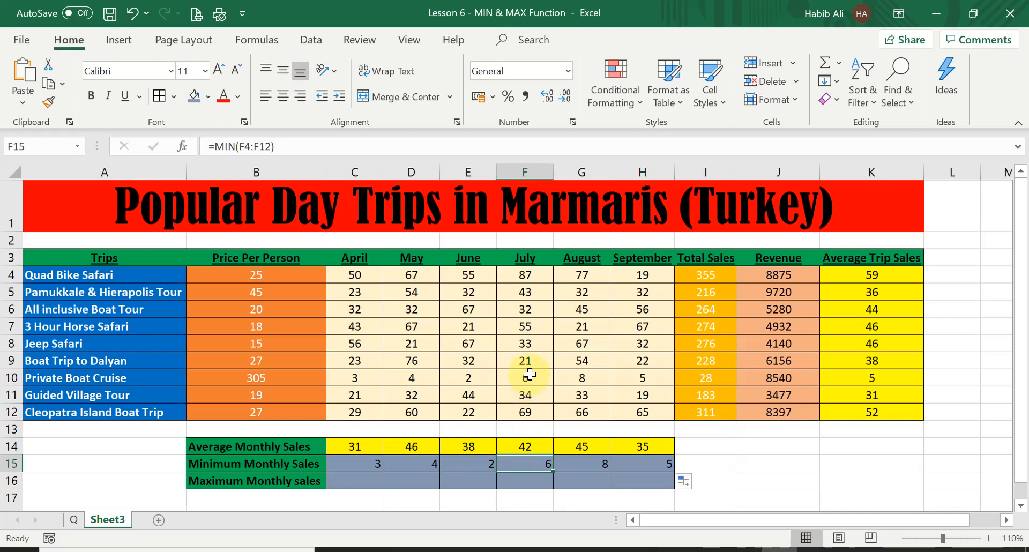
click(579, 464)
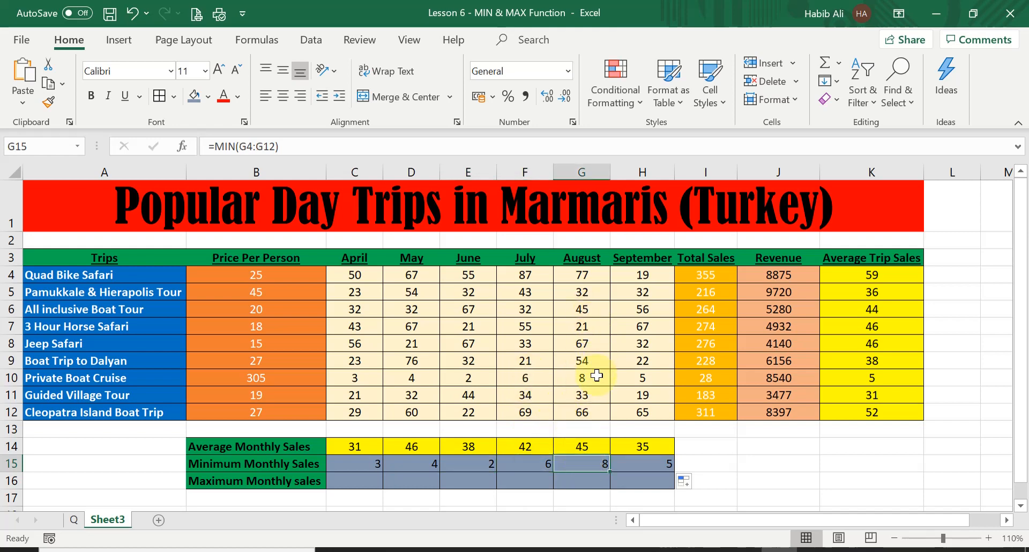
click(651, 463)
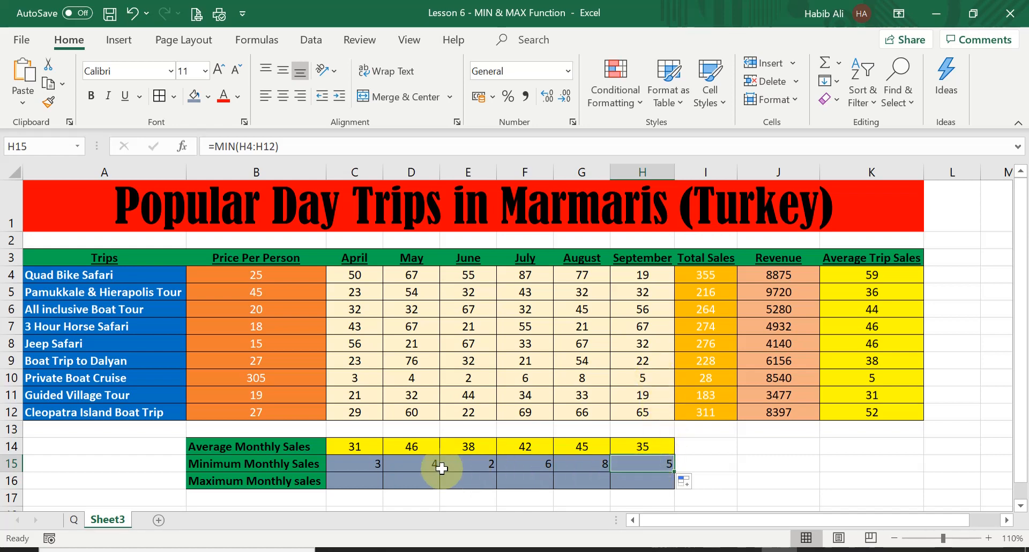
Calculate April's maximum monthly sales in C16 with the range formula =MAX(C4:C12)
click(361, 481)
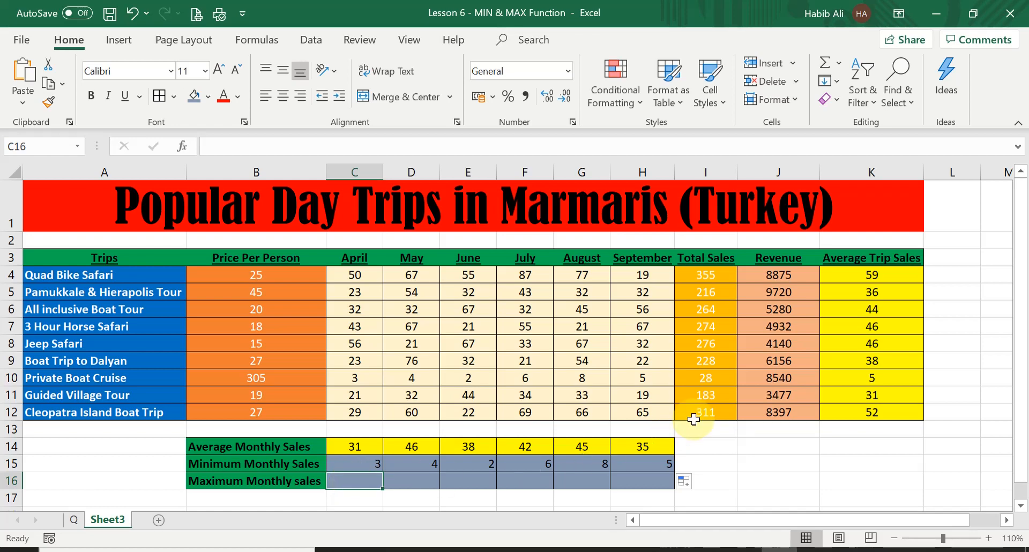
text(=)
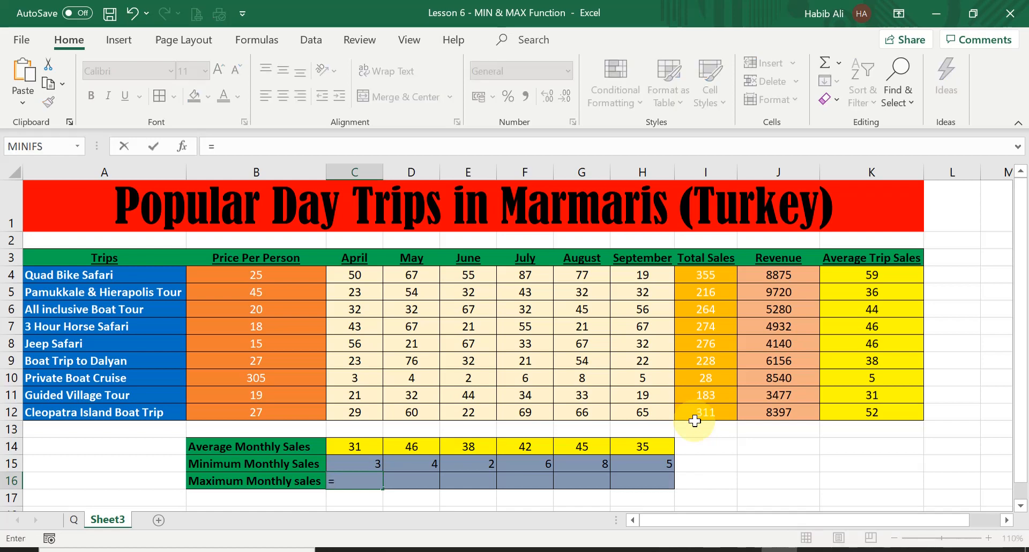
text(MAX)
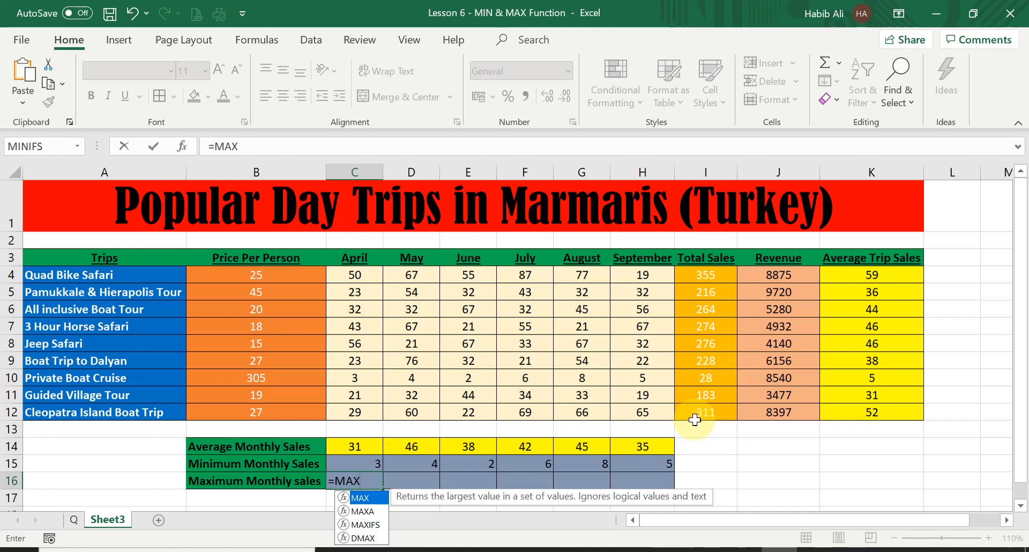
text(()
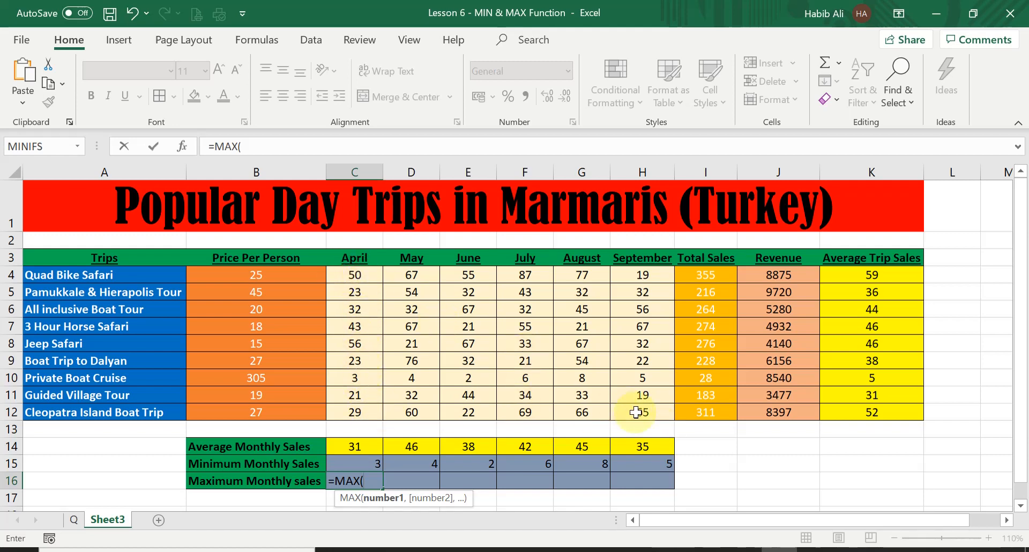
text(C4:)
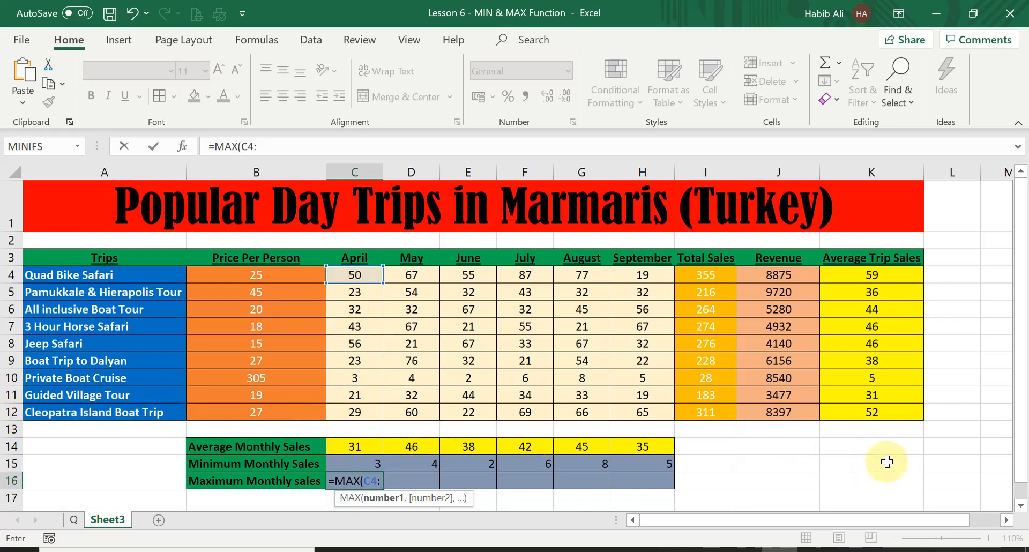
text(C12)
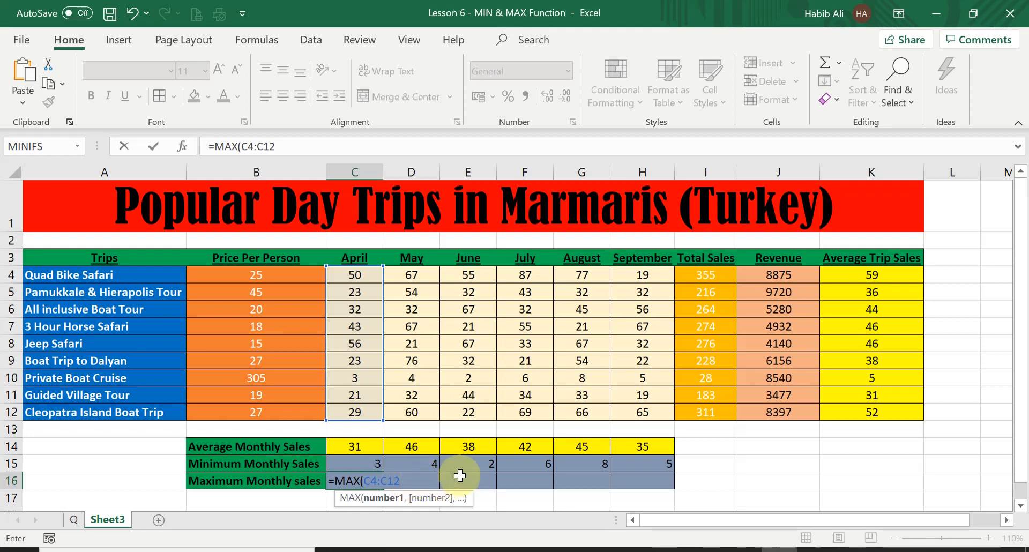
text())
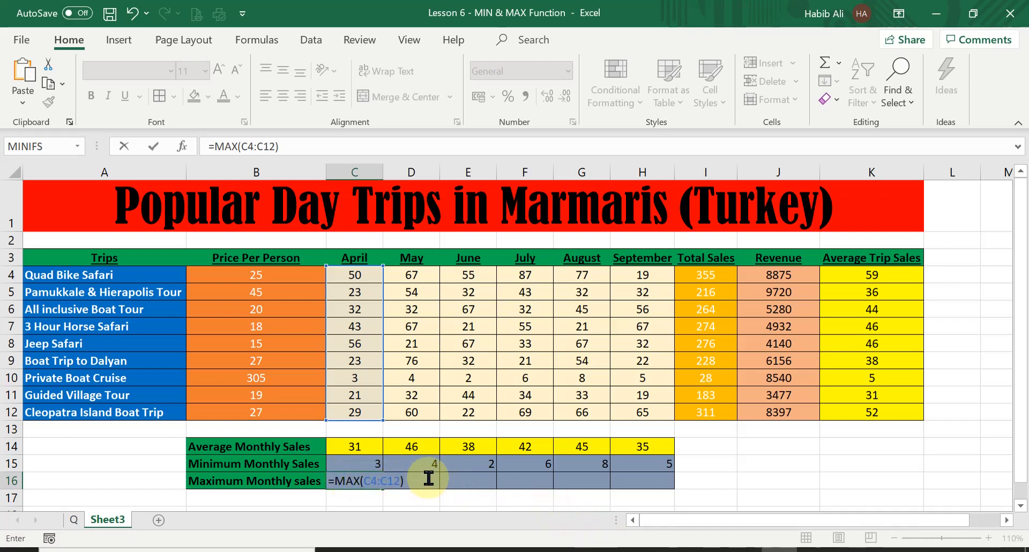
key(Return)
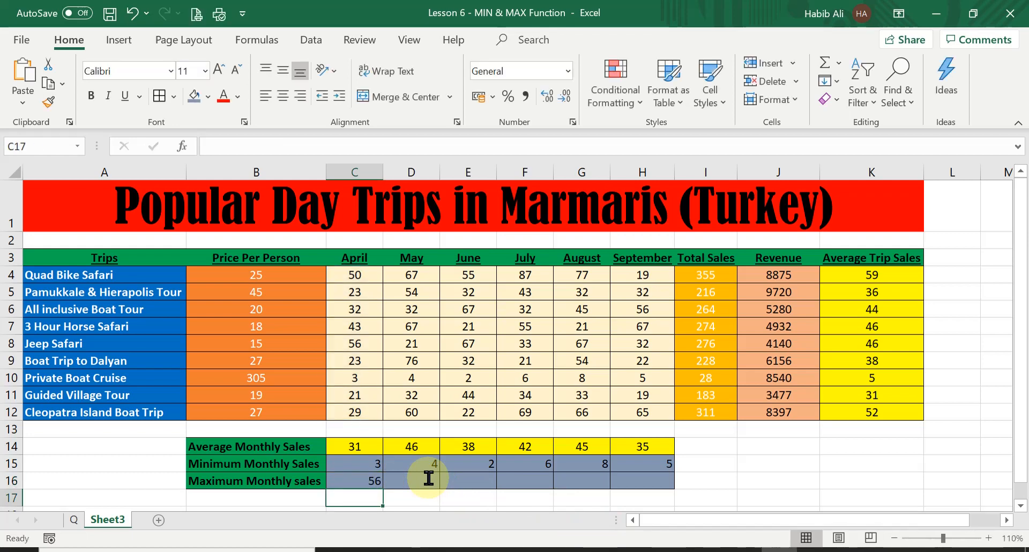
Fill April's MAX formula from C16 across to H16 and check the copied formulas for May to September
click(362, 481)
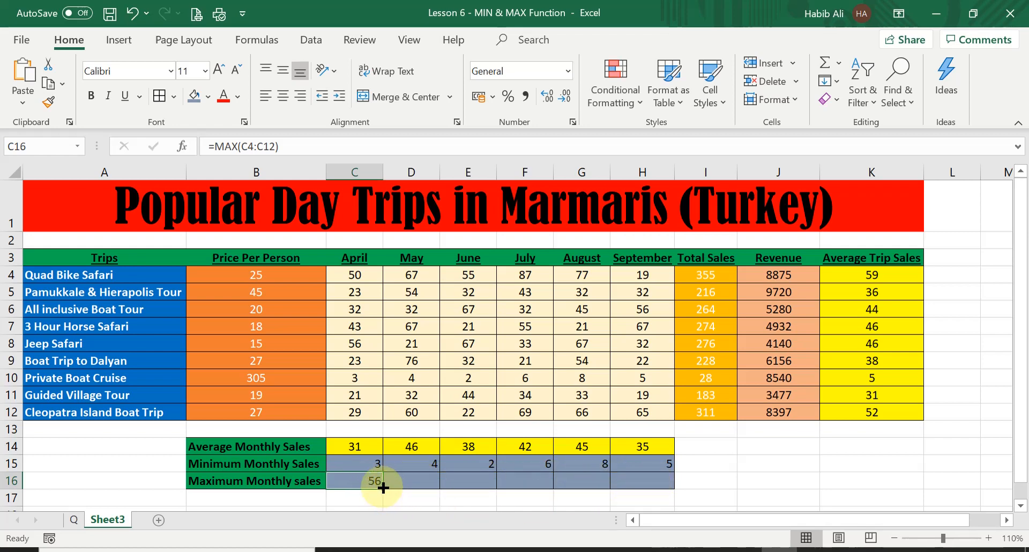
drag(383, 486, 664, 488)
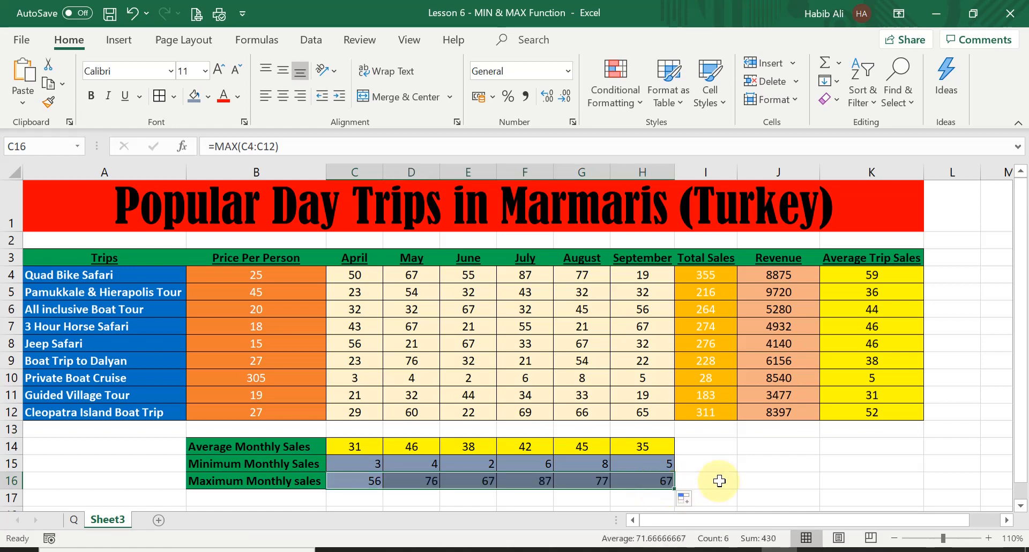
click(417, 480)
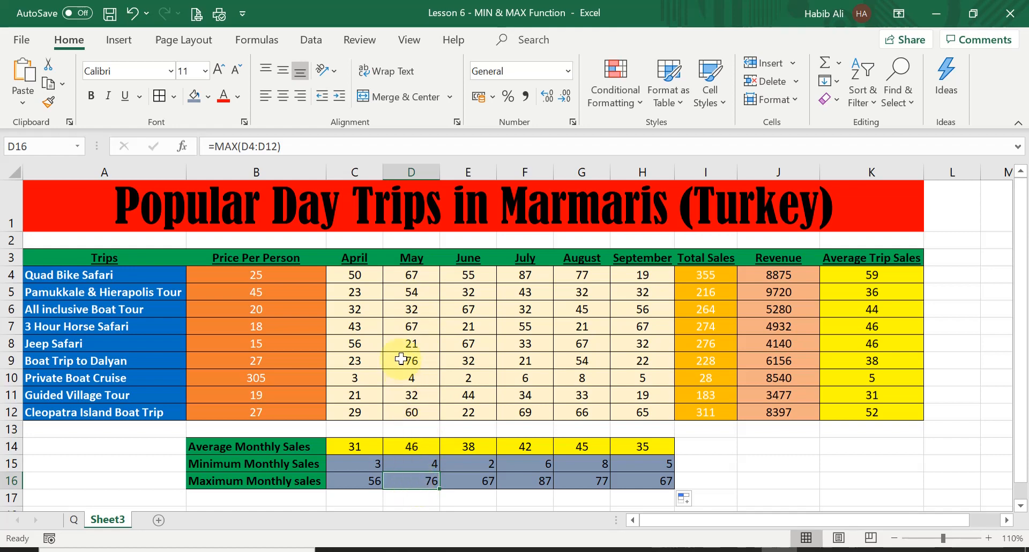
click(474, 485)
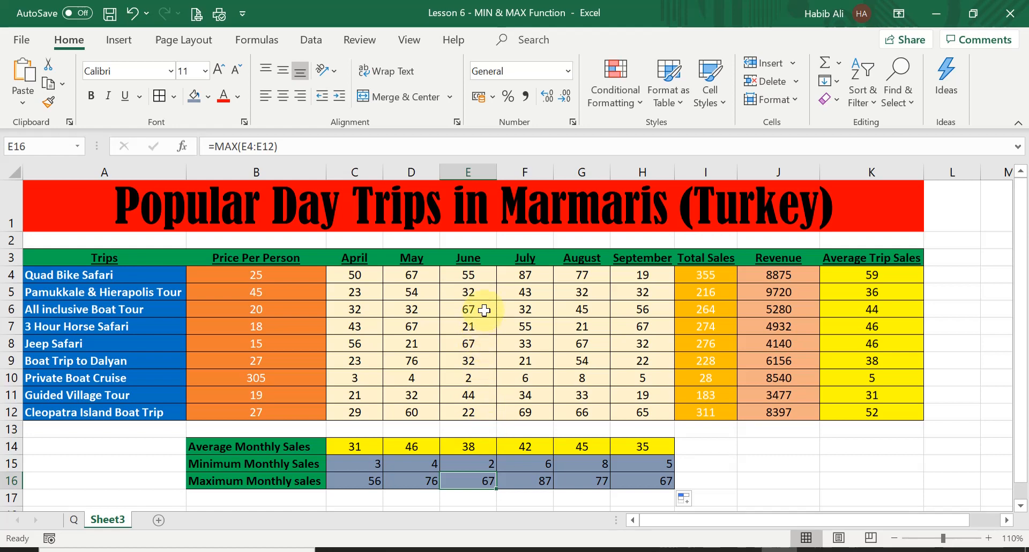
click(533, 478)
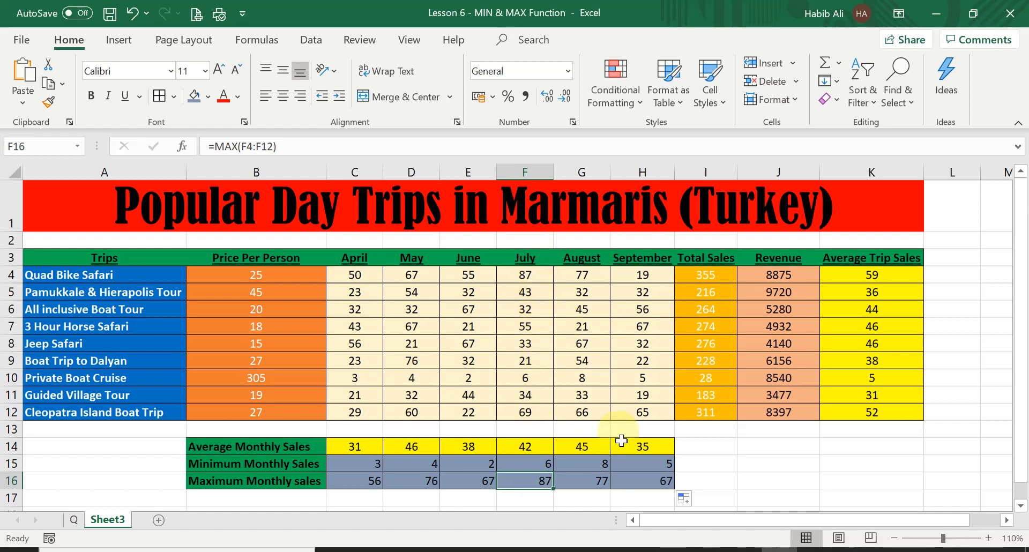
click(585, 479)
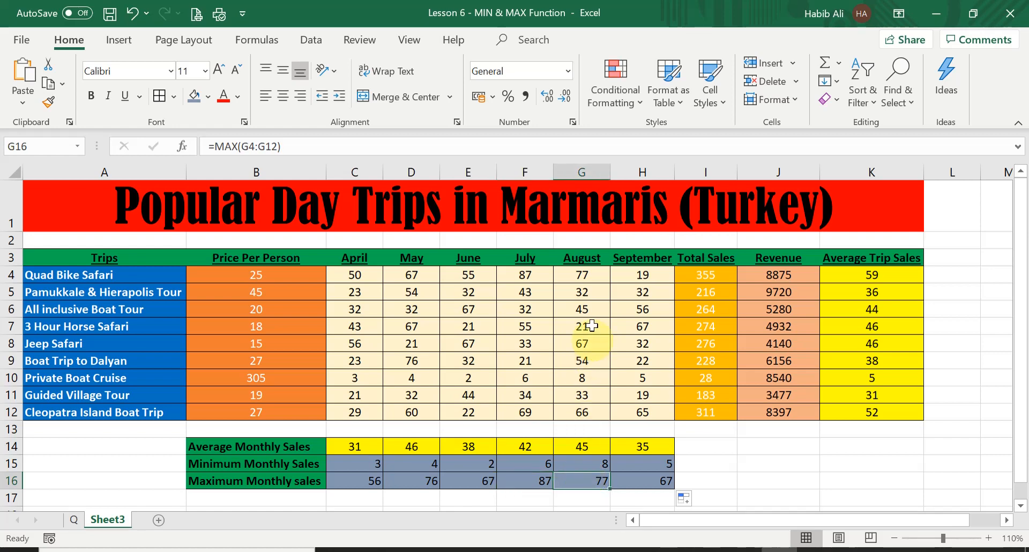
click(659, 478)
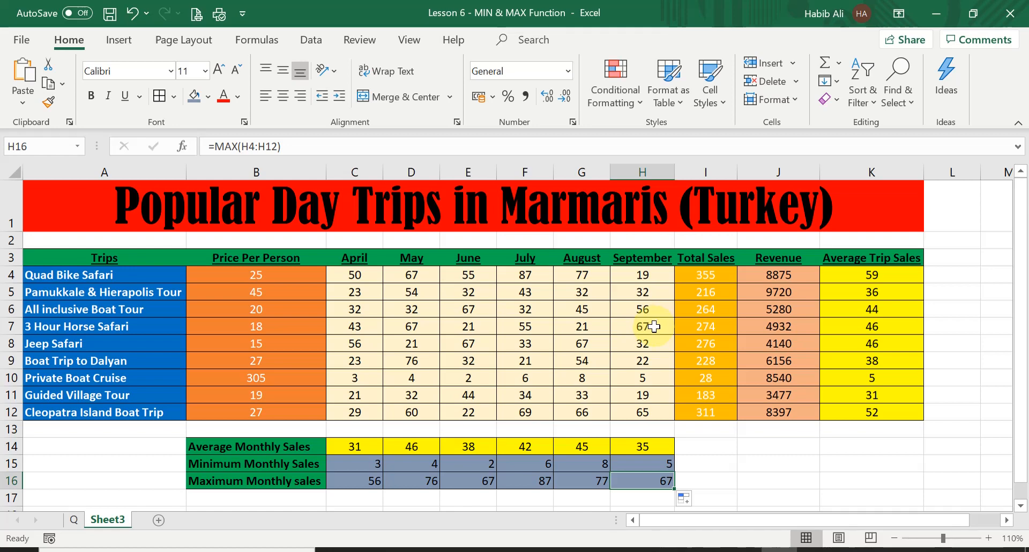
Clear all the minimum and maximum monthly sales formulas in C15:H16
key(ctrl+Home)
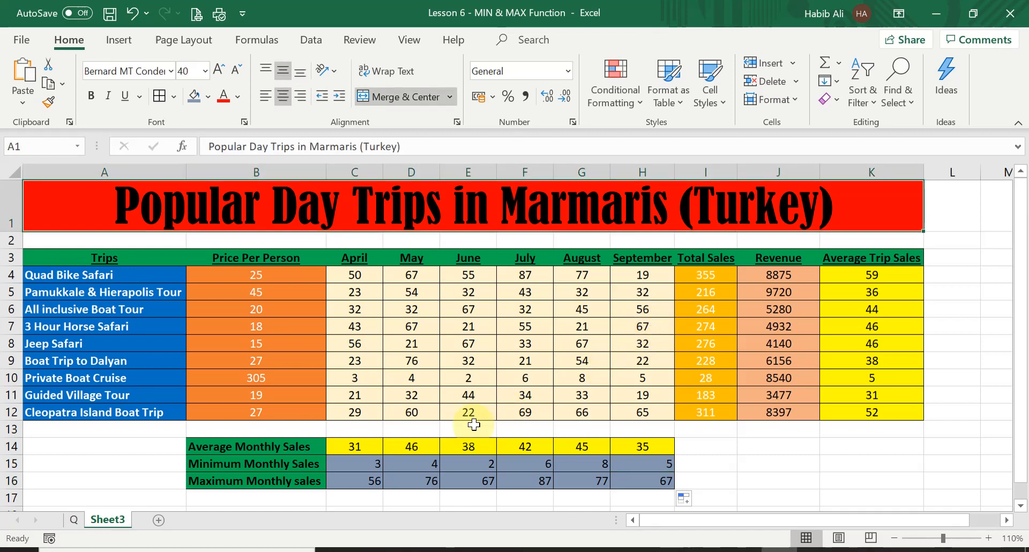
drag(373, 465, 673, 475)
key(Delete)
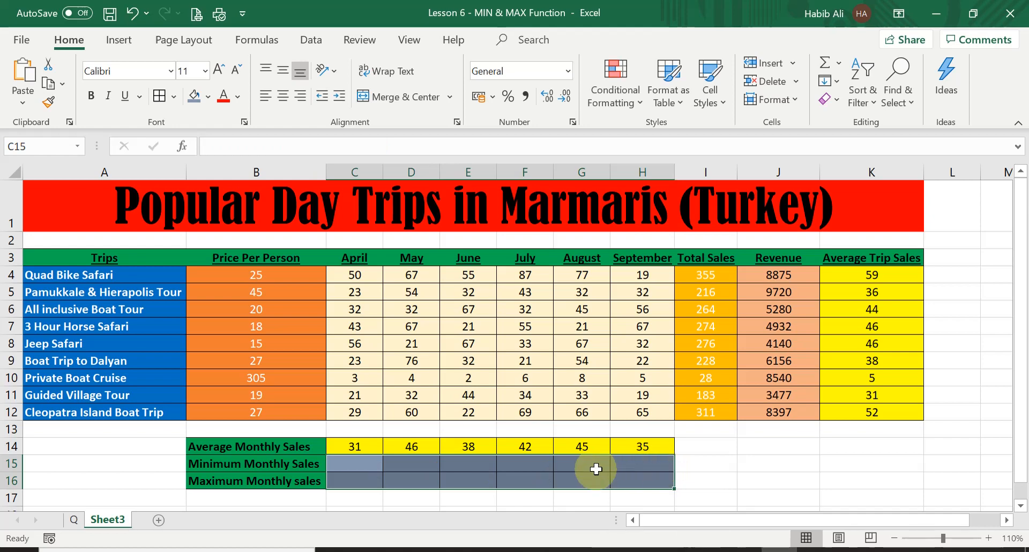
Delete the April sales value of the Cleopatra Island Boat Trip in C12, leaving the cell blank
click(372, 461)
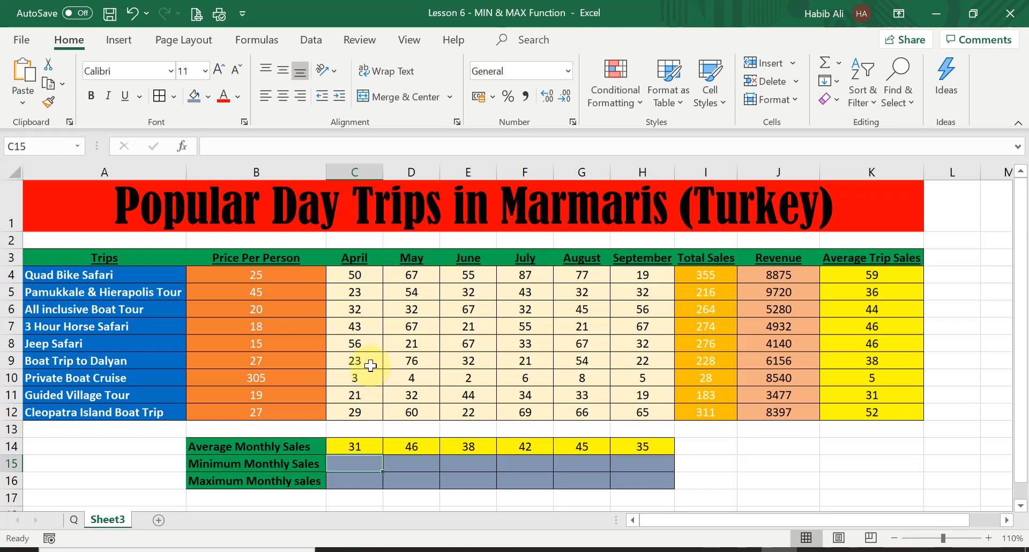
click(367, 411)
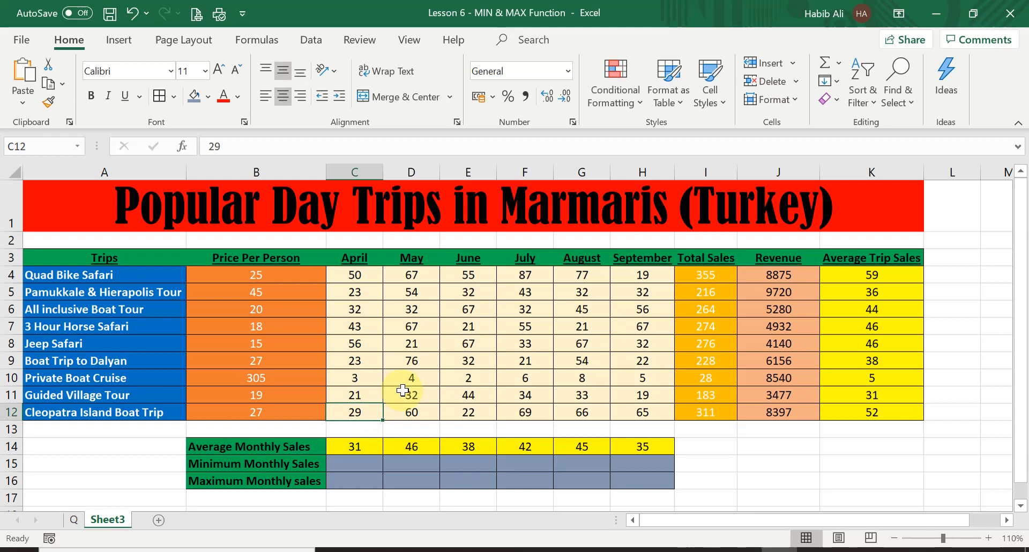
key(BackSpace)
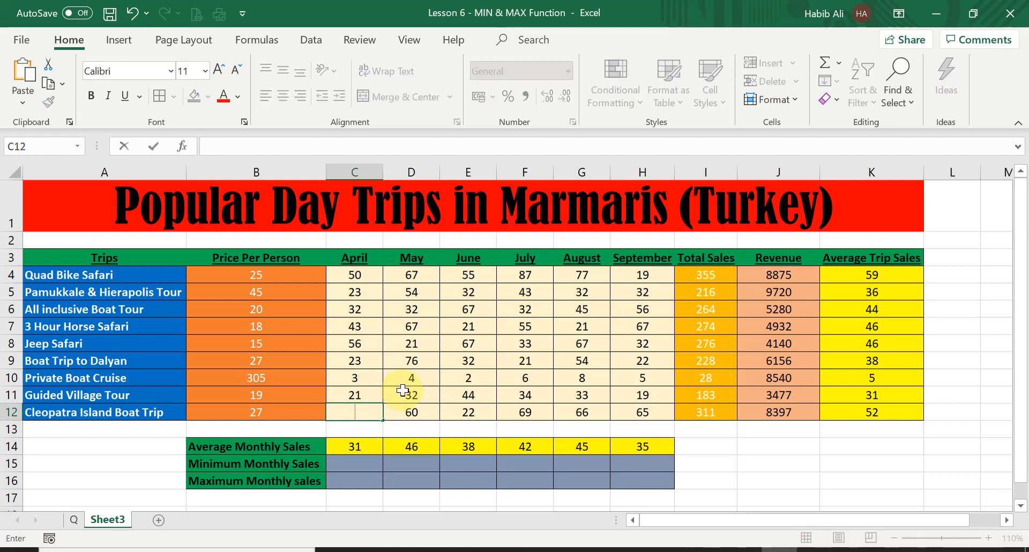
key(Return)
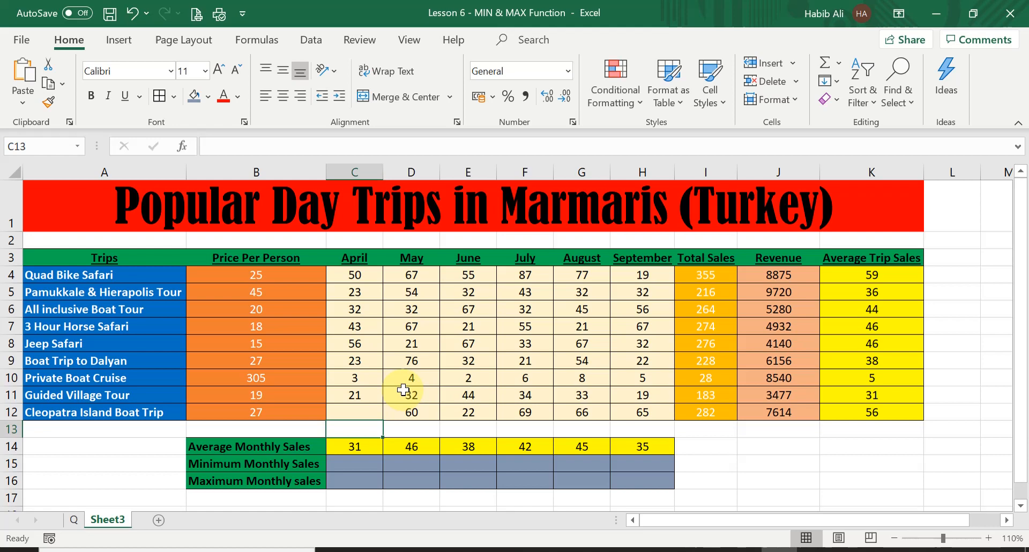
Calculate April's minimum monthly sales in C15 with =MIN(C3:C12), including the text header and the blank cell in the range
click(362, 395)
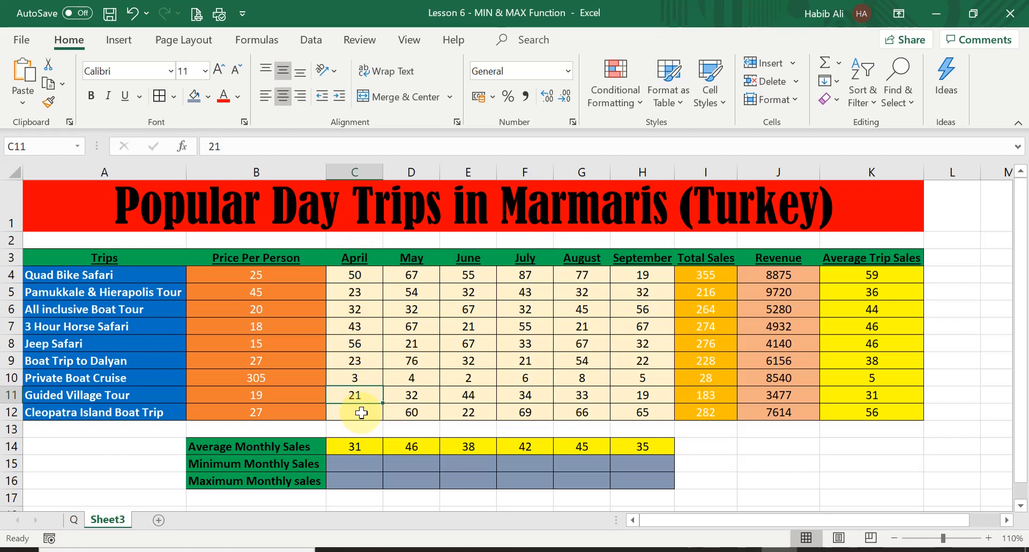
click(359, 461)
text(=)
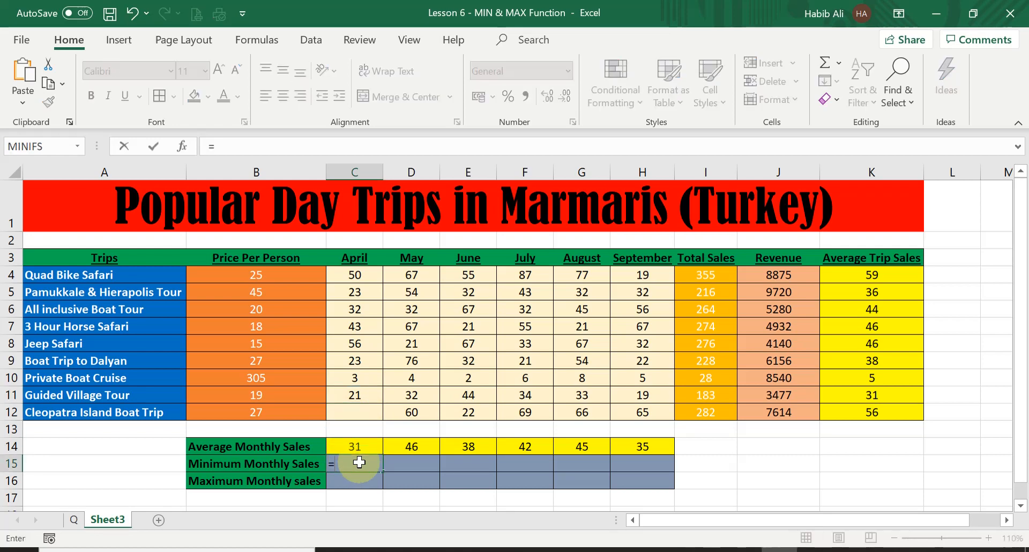
text(MIN()
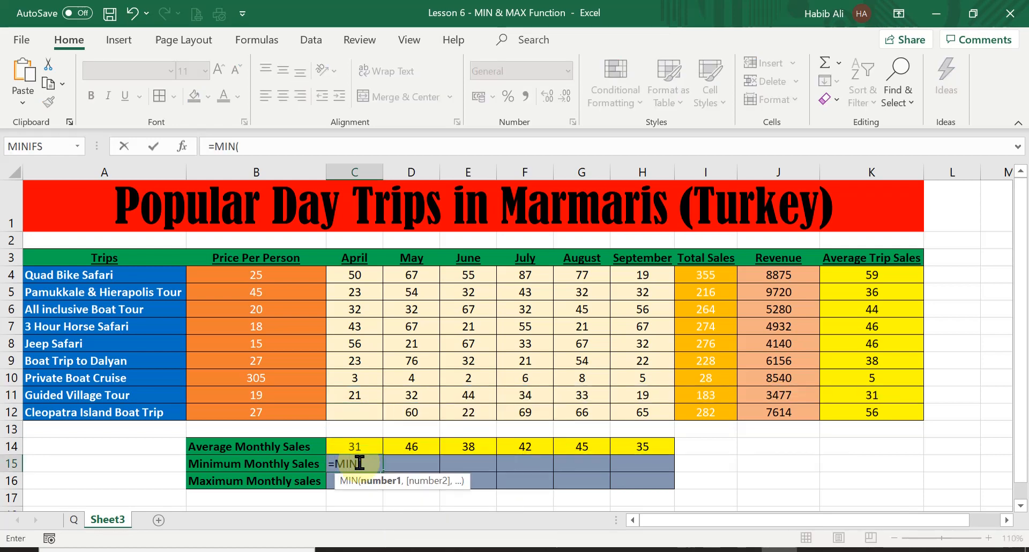
click(364, 257)
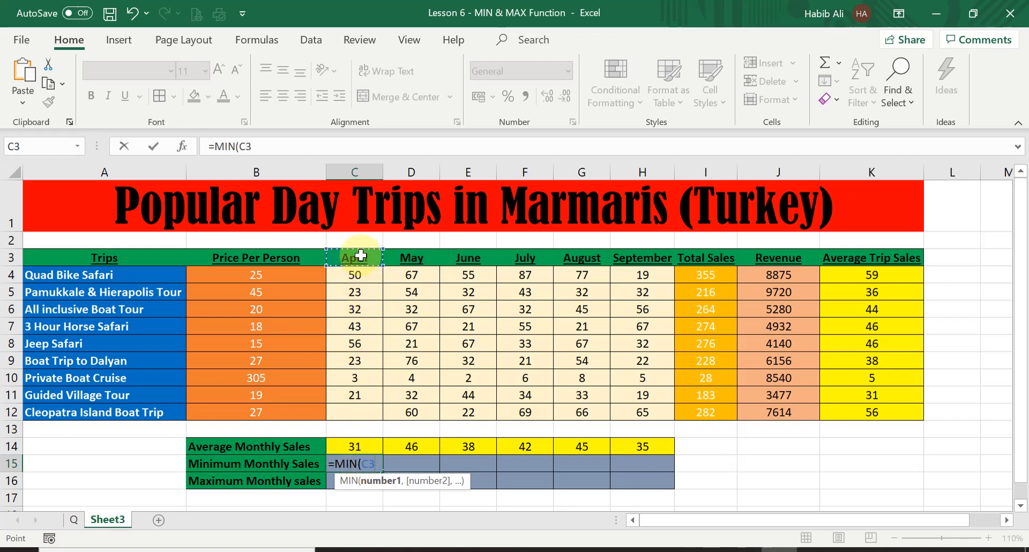
drag(360, 255, 364, 407)
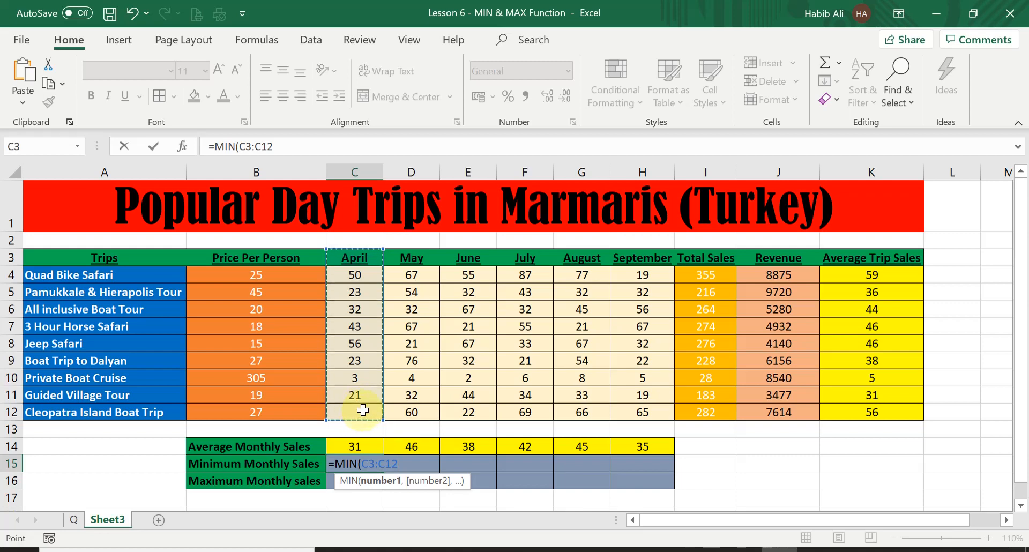
text())
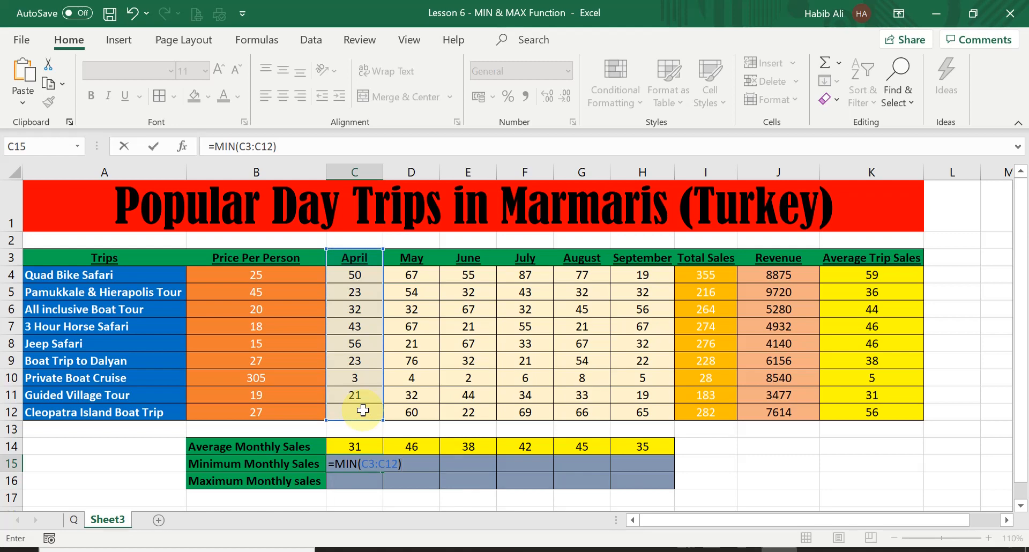
key(Return)
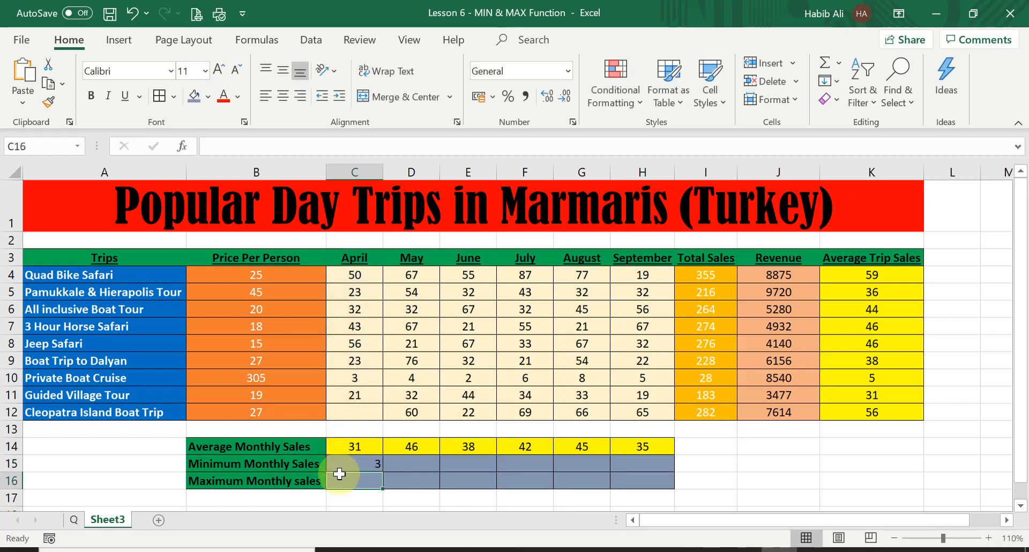
click(359, 462)
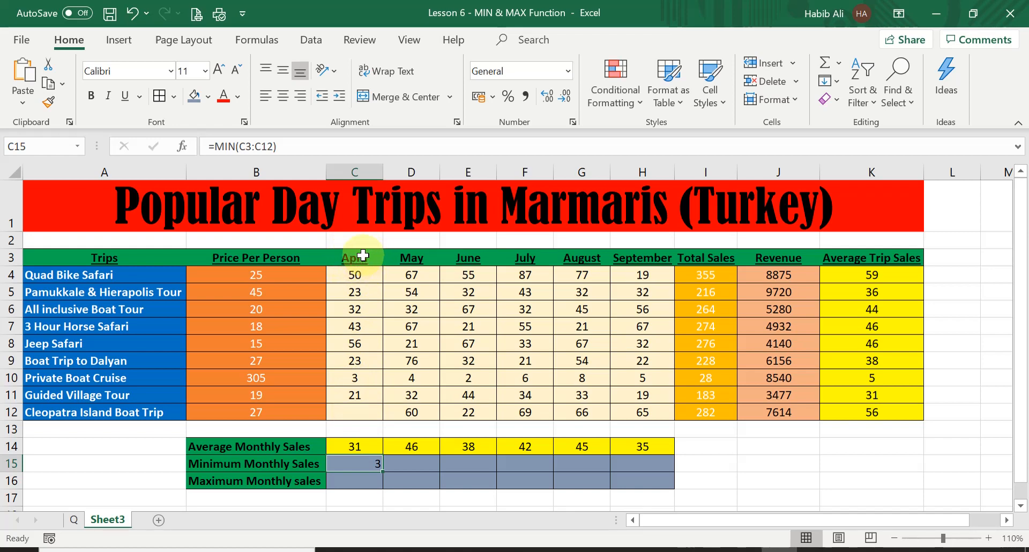
Calculate April's maximum monthly sales in C16 with =MAX(C3:C12), using the same range from the month header to the blank cell
click(364, 480)
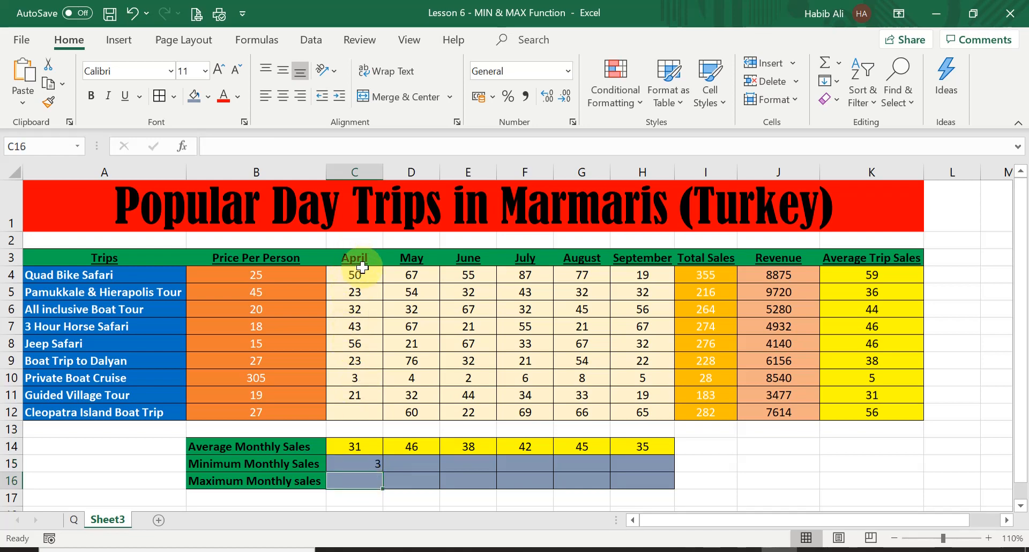
text(=M)
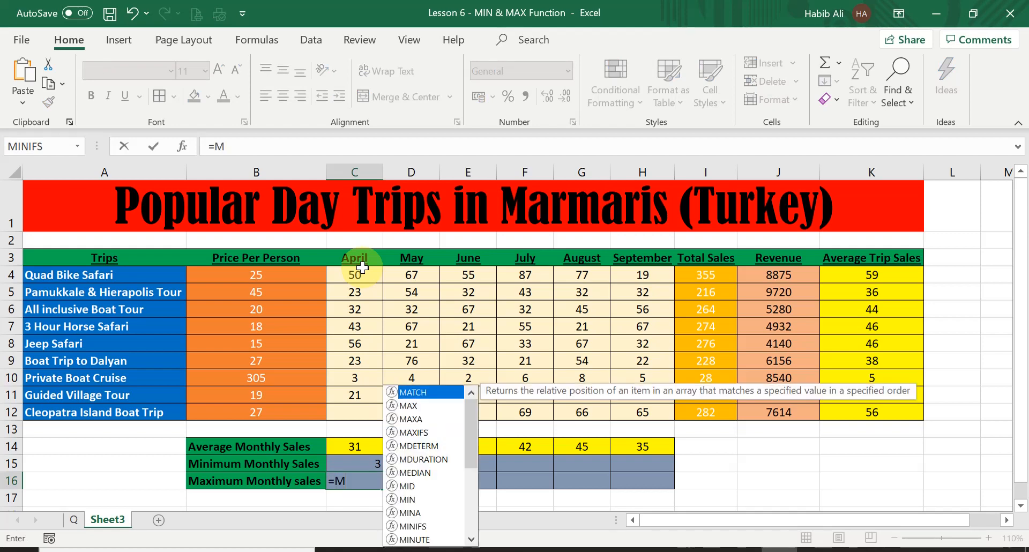
text(AX()
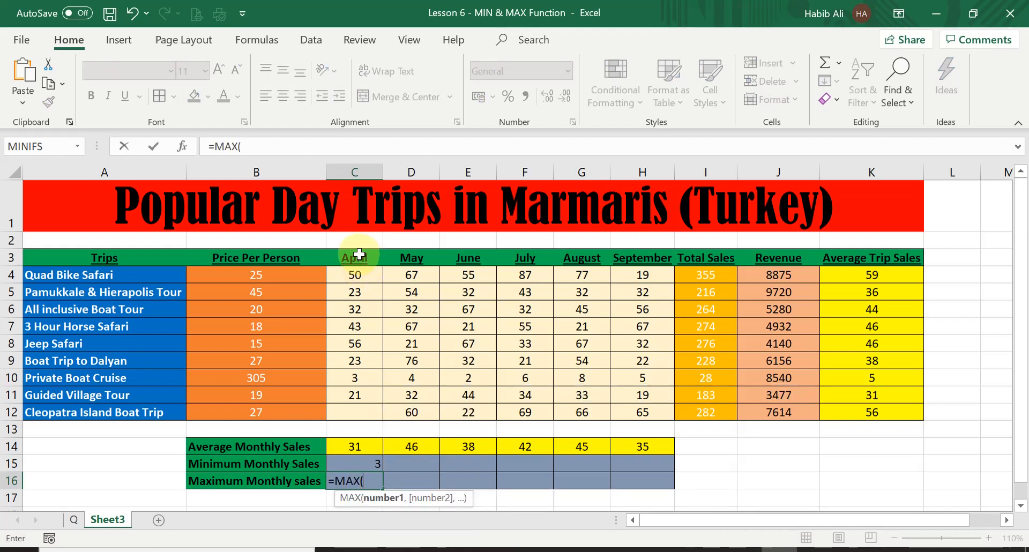
drag(359, 254, 364, 412)
text())
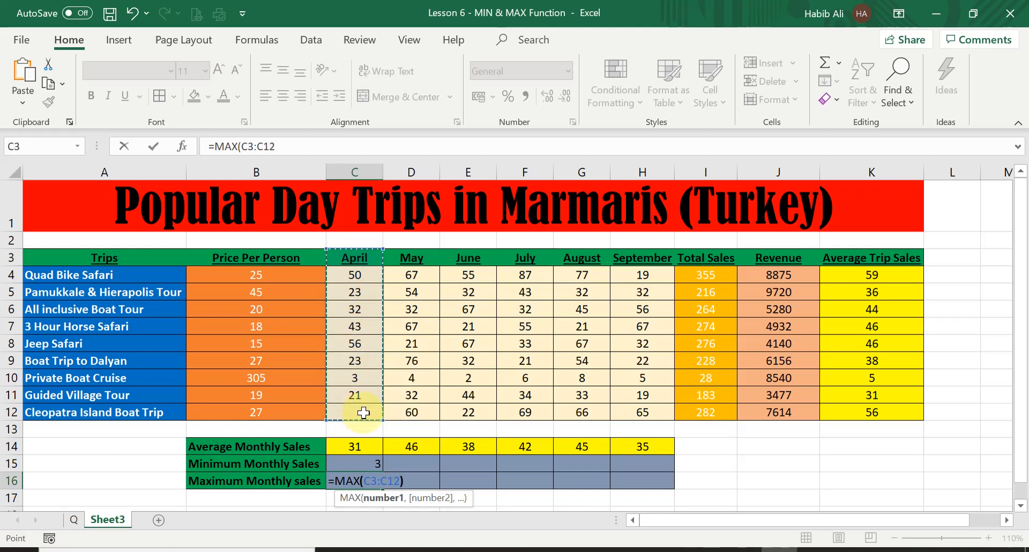
key(Return)
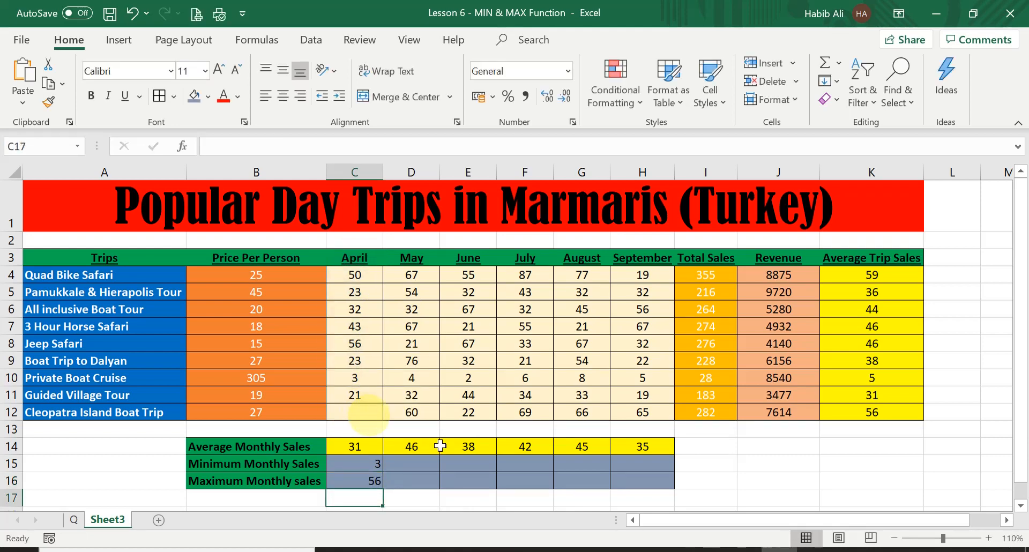
click(363, 478)
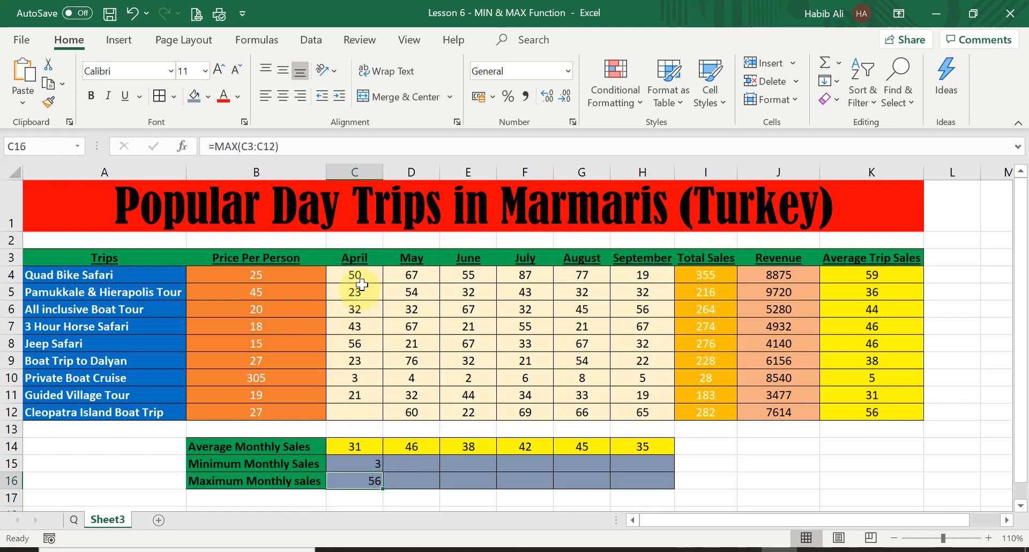